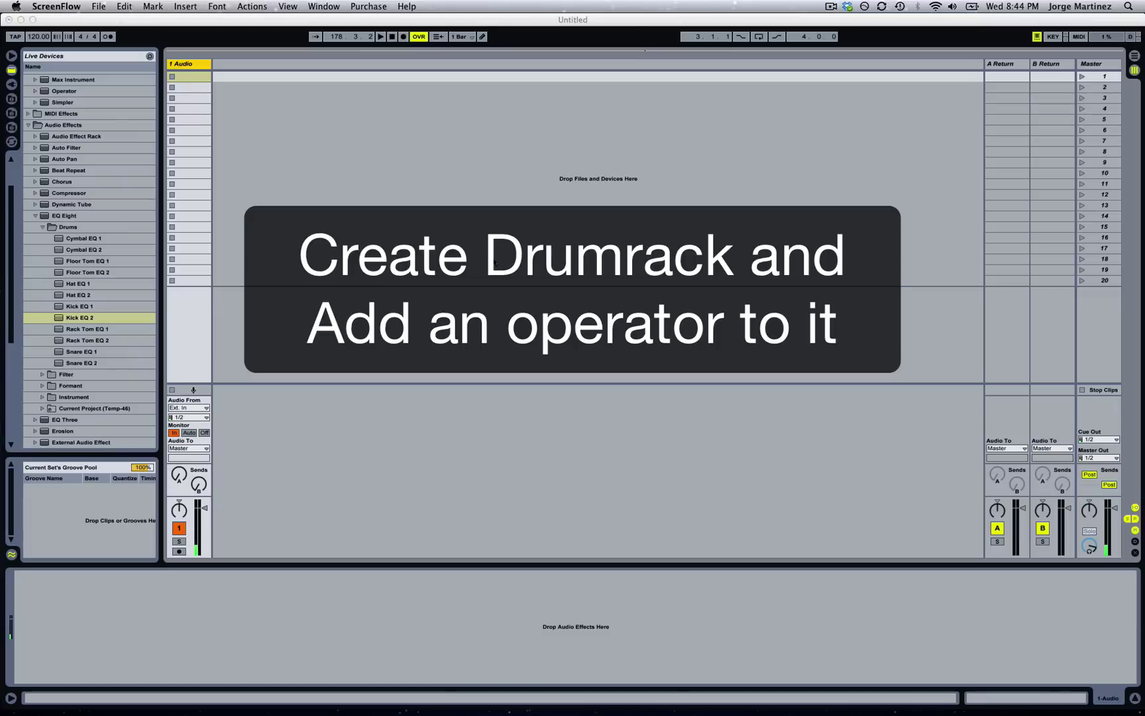
Step: Add a Drum Rack as a new MIDI track and load an Operator onto its C2 pad
left_click(29, 123)
left_click(29, 124)
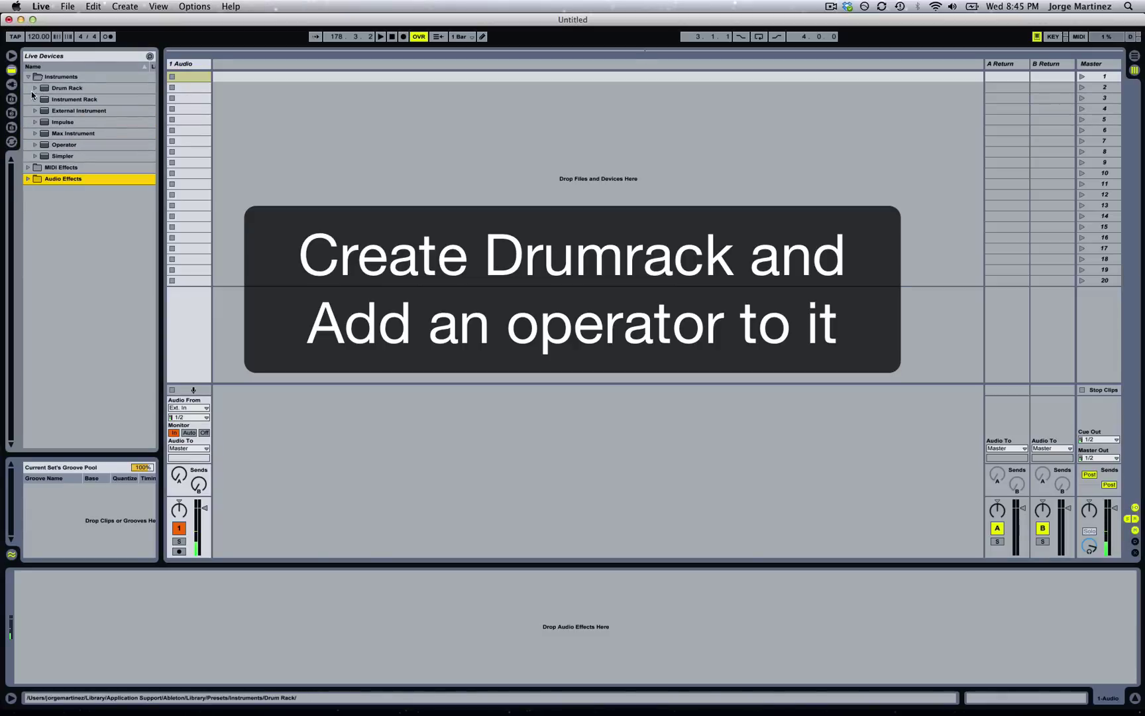
left_click_drag(47, 90, 229, 64)
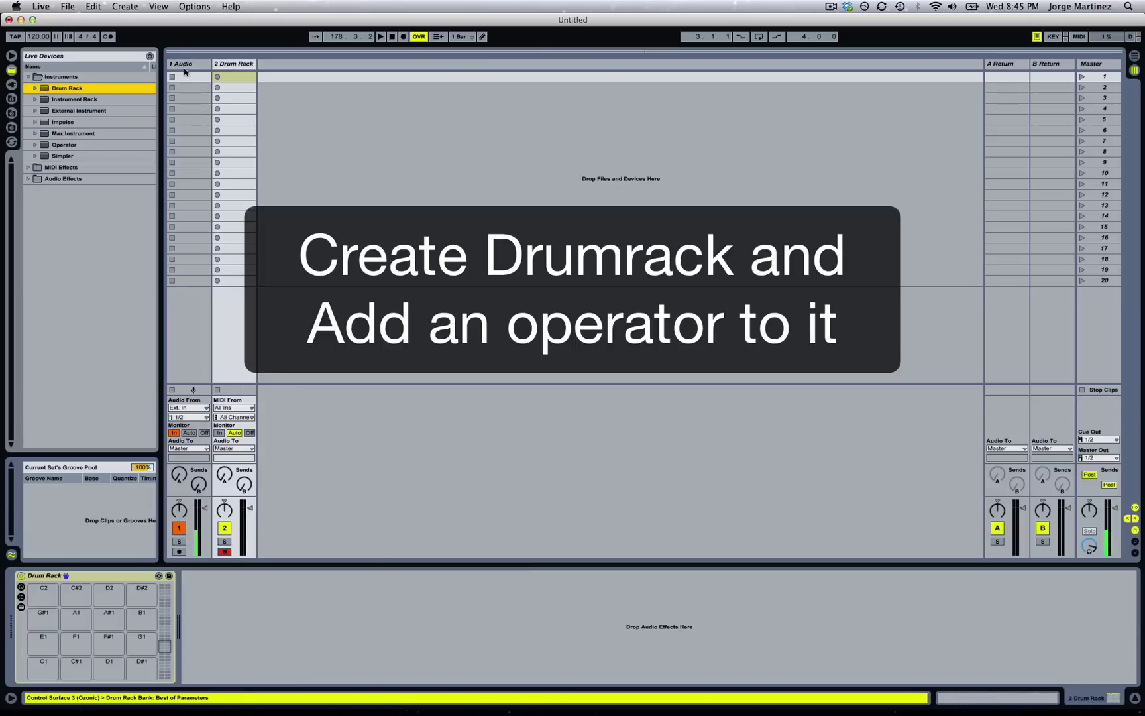
left_click(36, 145)
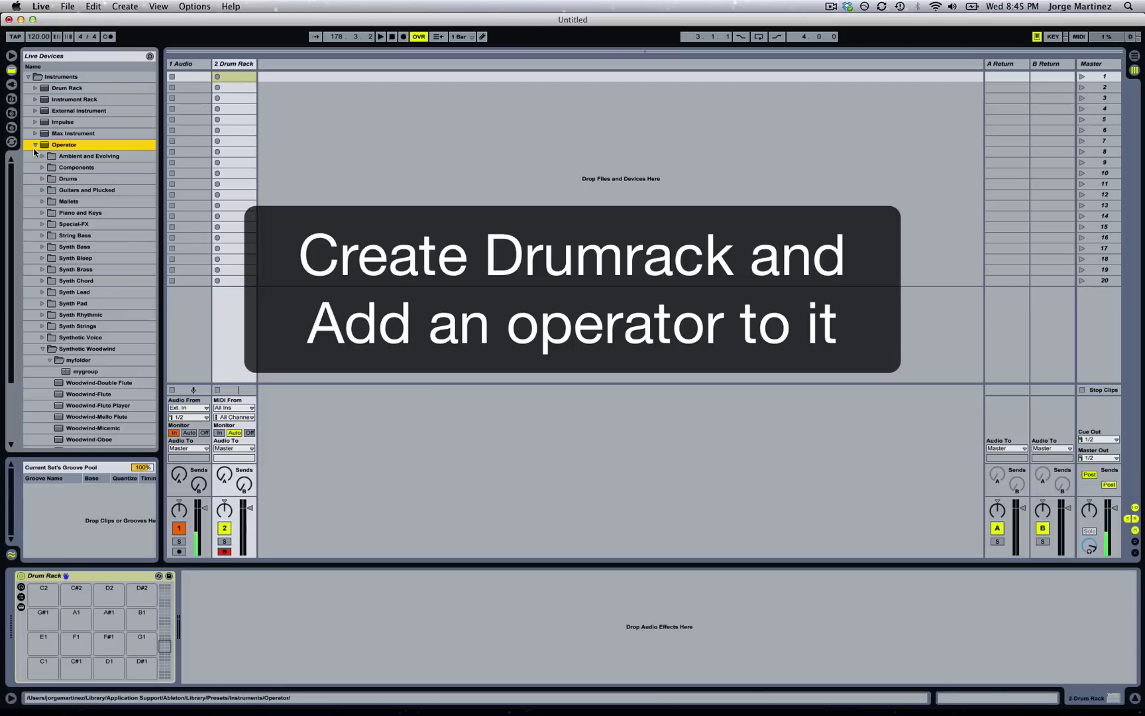
left_click_drag(45, 584, 42, 594)
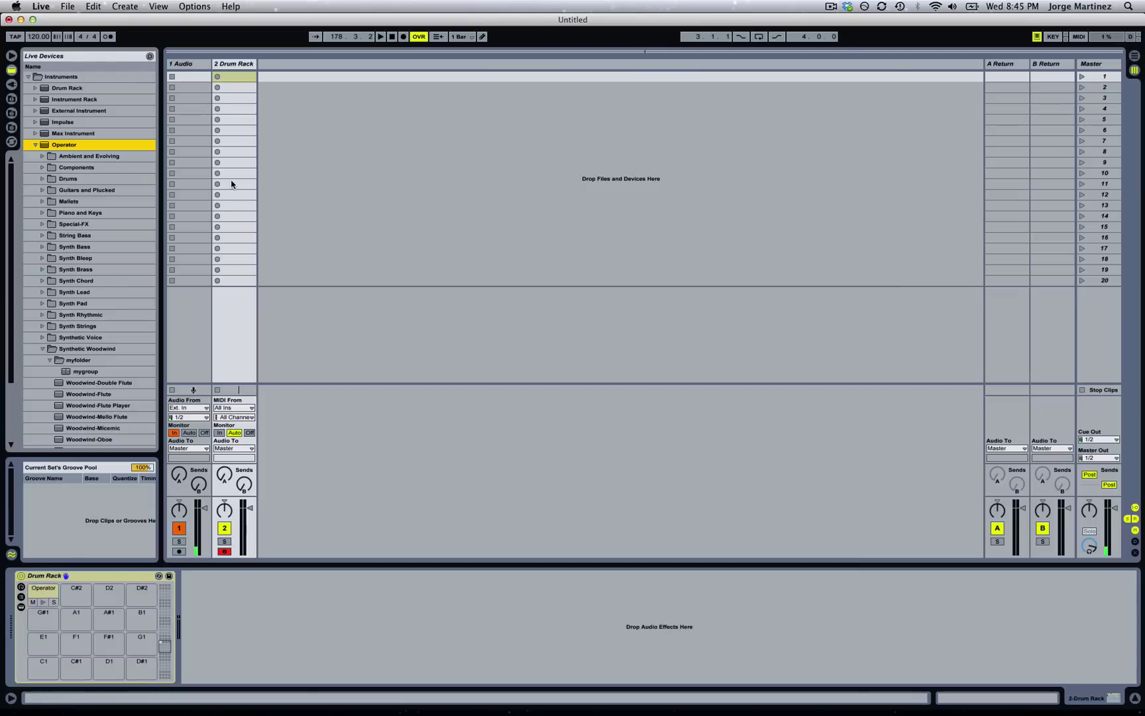
Step: Create a MIDI clip in the Drum Rack track's first slot with sixteenth-length Operator notes on beats 1, 2, 3 and 4
double_click(234, 77)
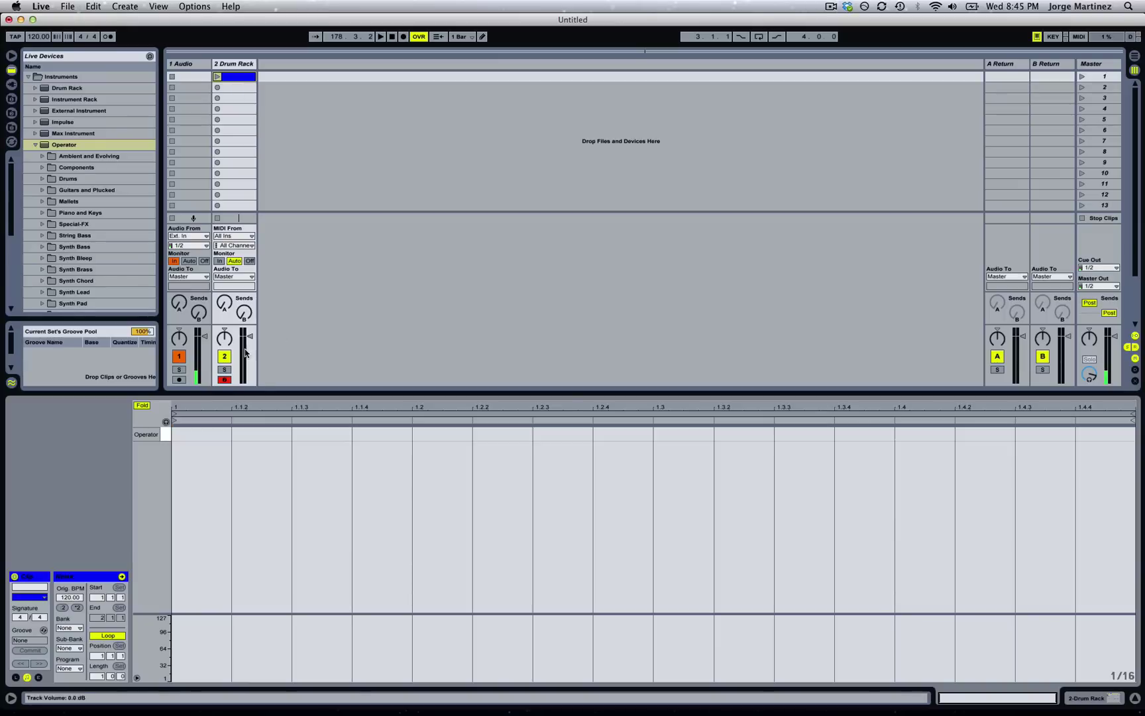
double_click(201, 434)
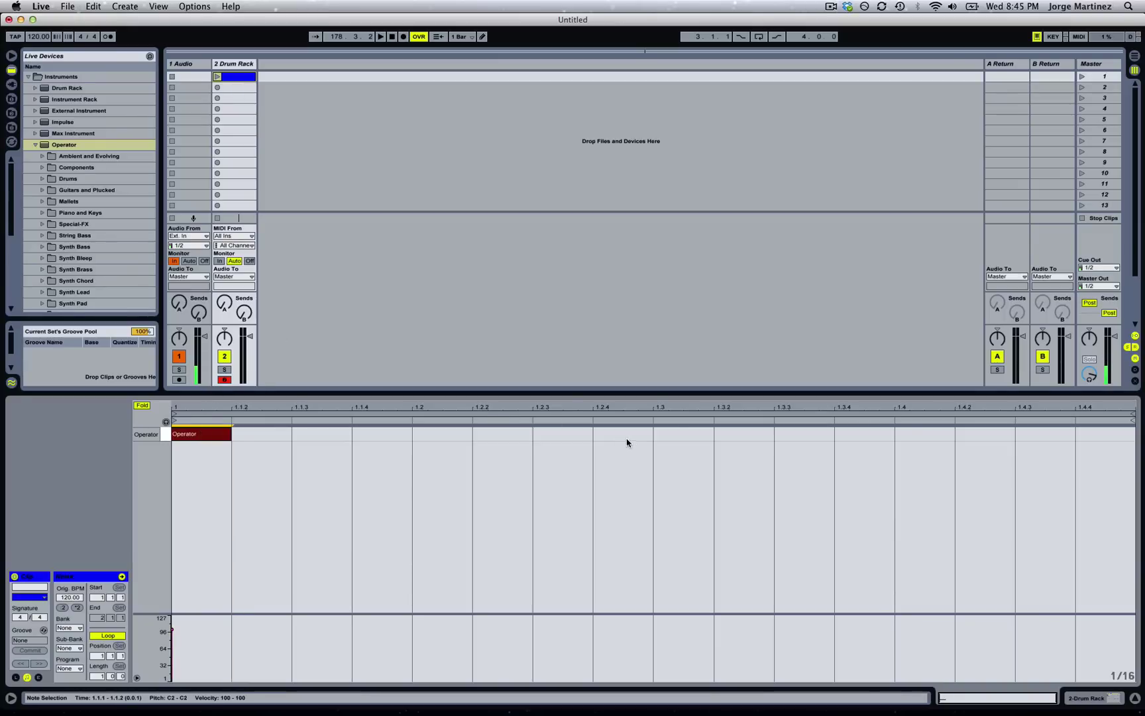
double_click(685, 434)
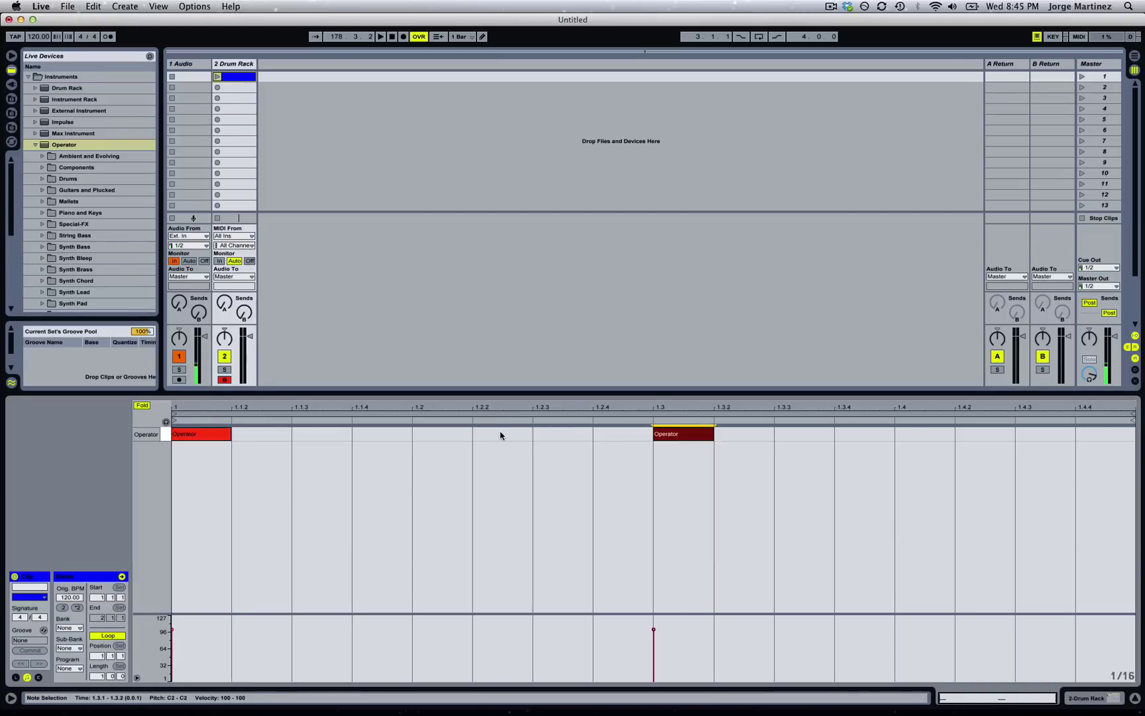
double_click(501, 435)
left_click_drag(501, 435, 440, 435)
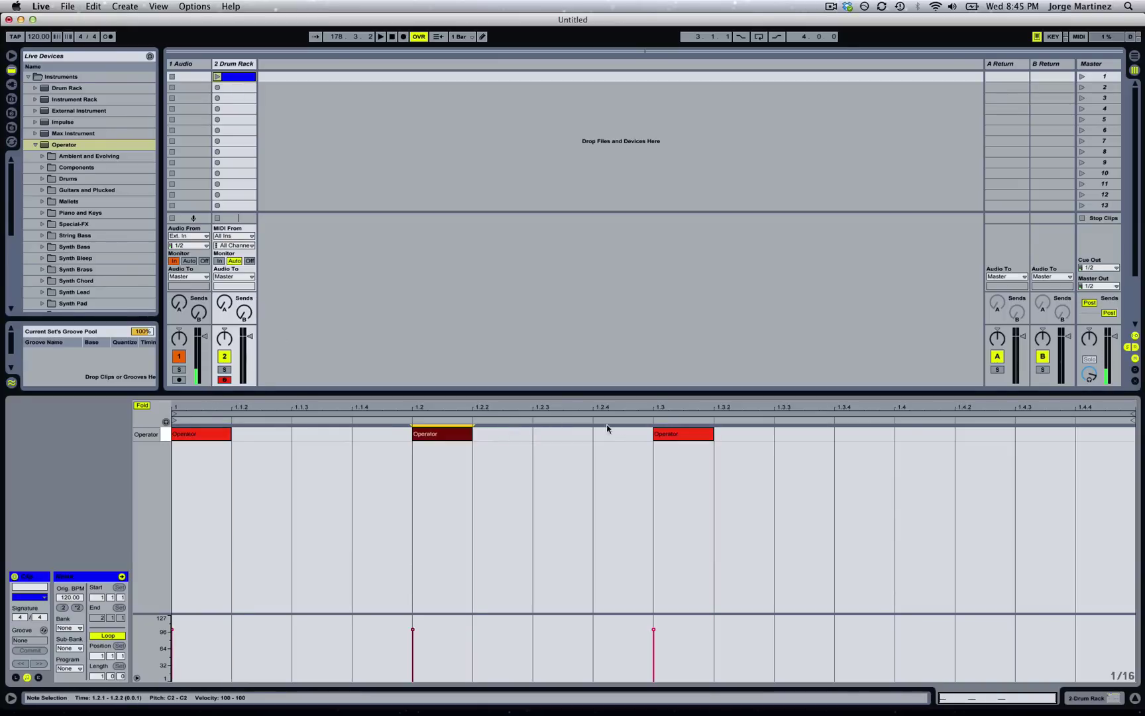
double_click(917, 436)
left_click(656, 180)
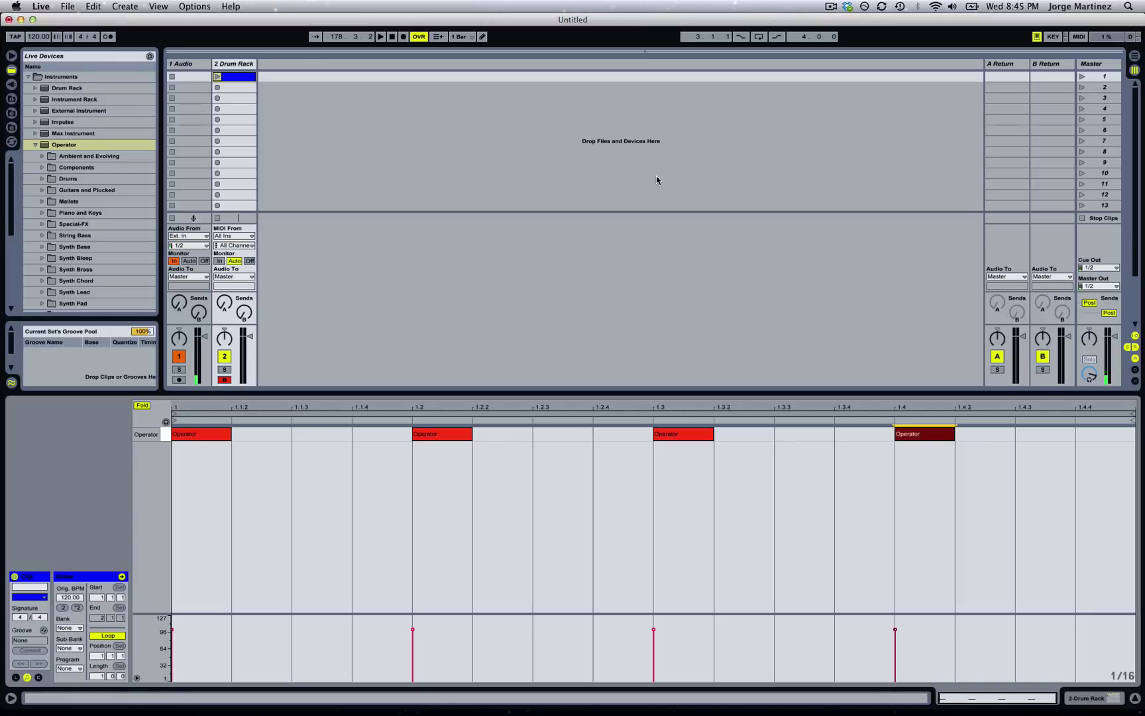
Step: In the Operator on the drum pad, route Velocity to Volume with an amount of 100
left_click(242, 78)
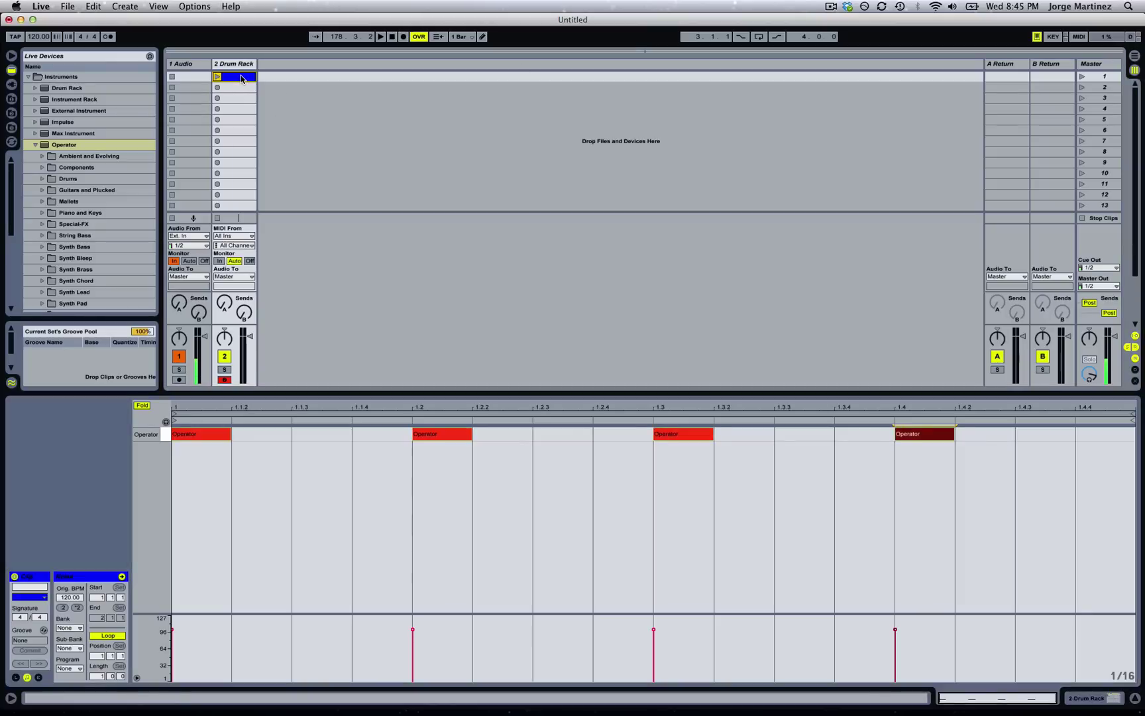
key("shift+Tab")
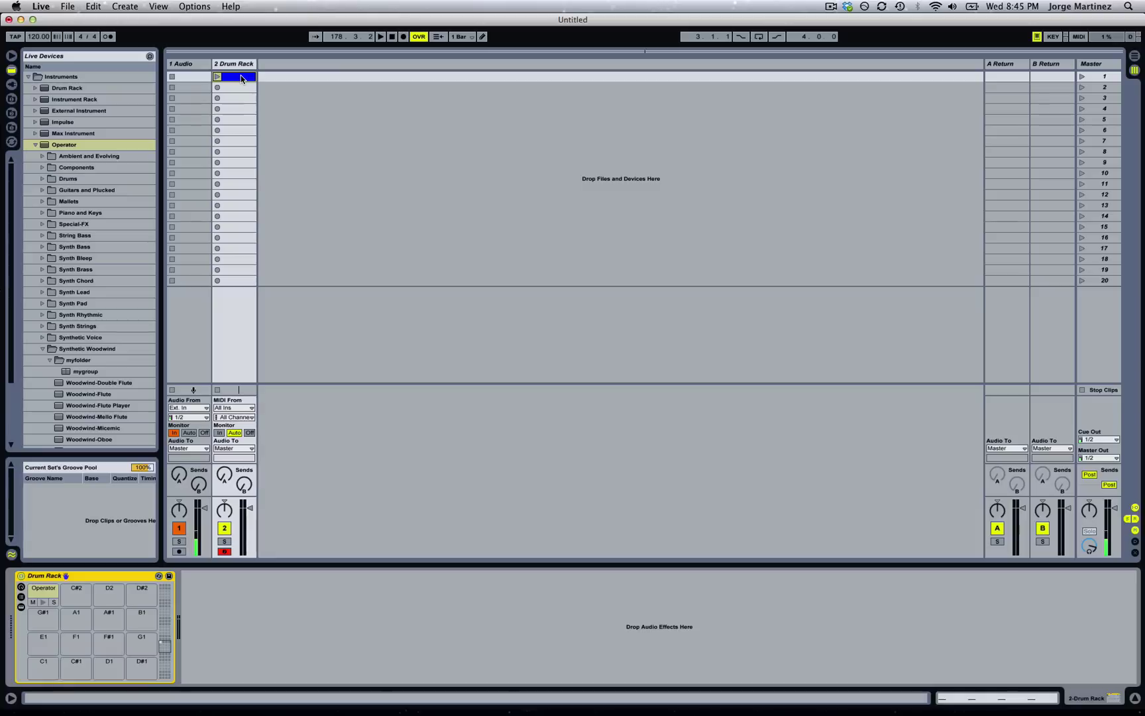
left_click(43, 589)
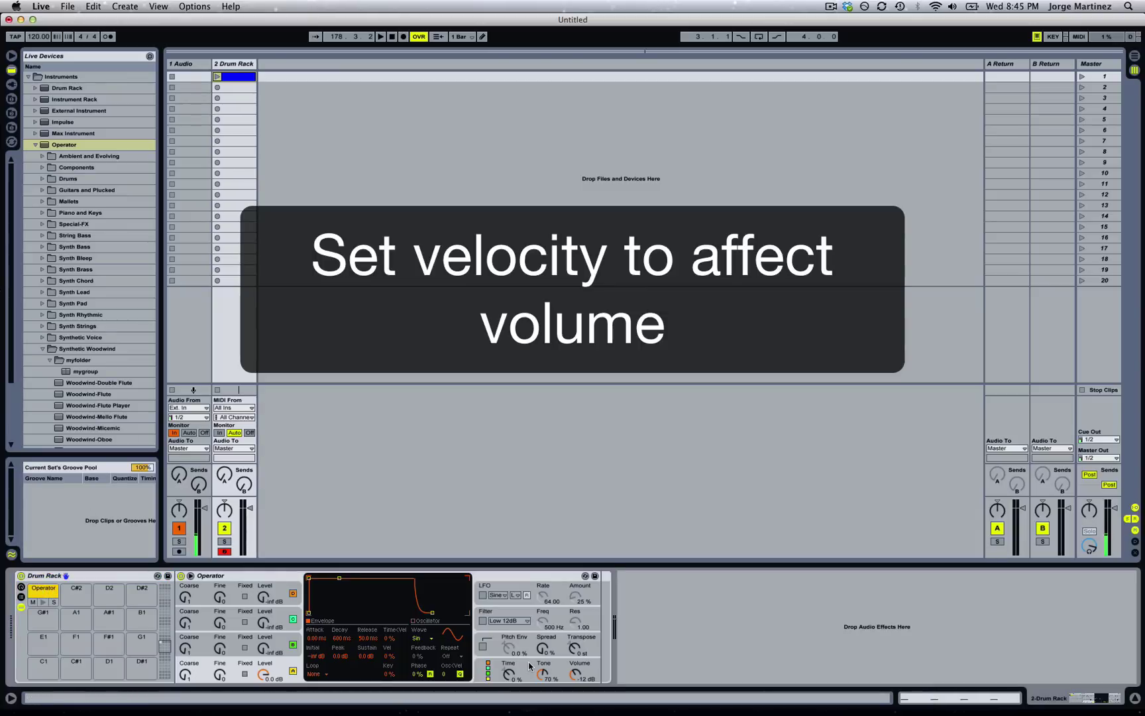
left_click(531, 668)
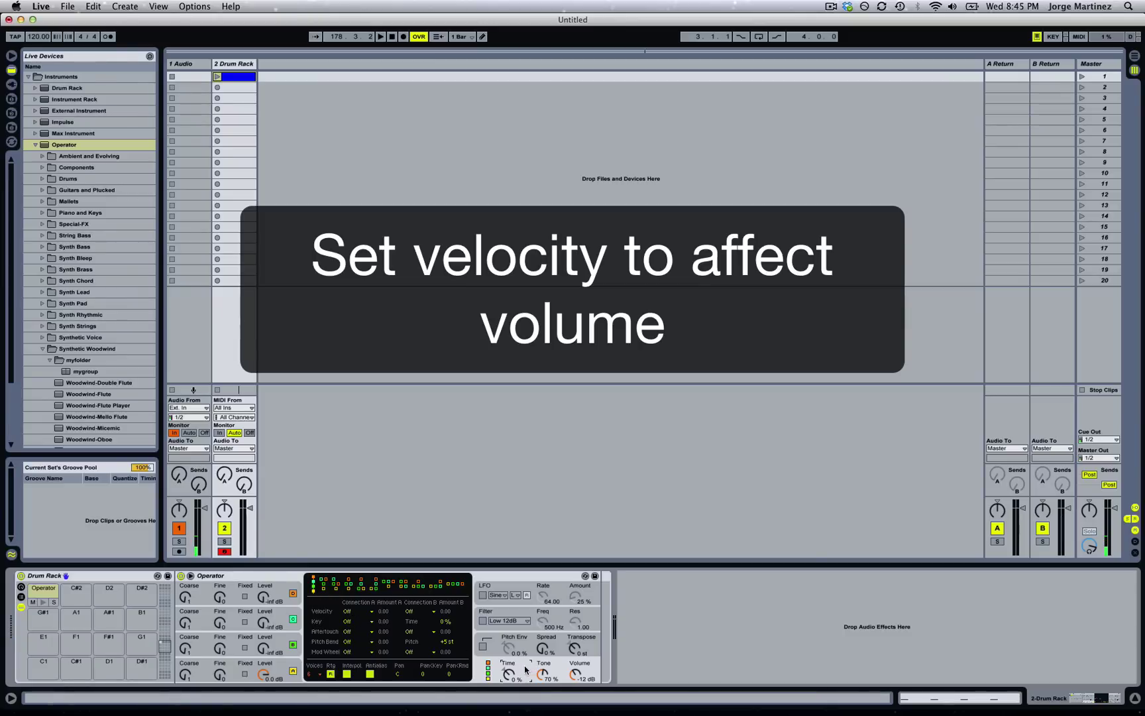
left_click(348, 612)
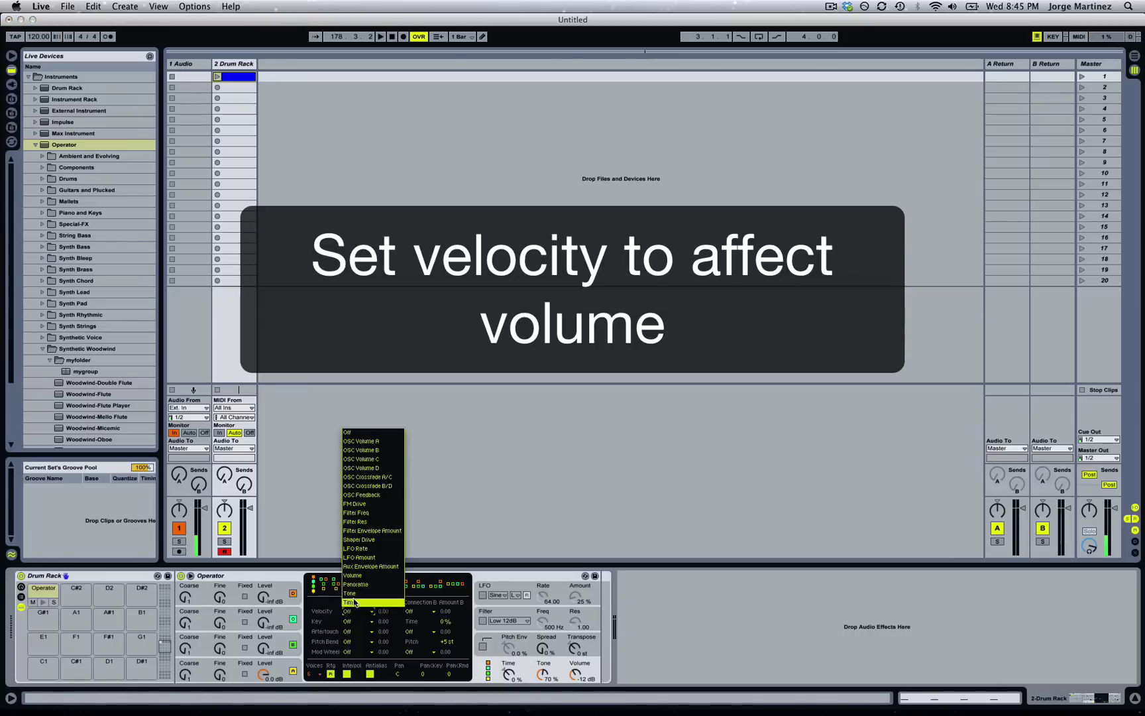
left_click(356, 581)
left_click(387, 612)
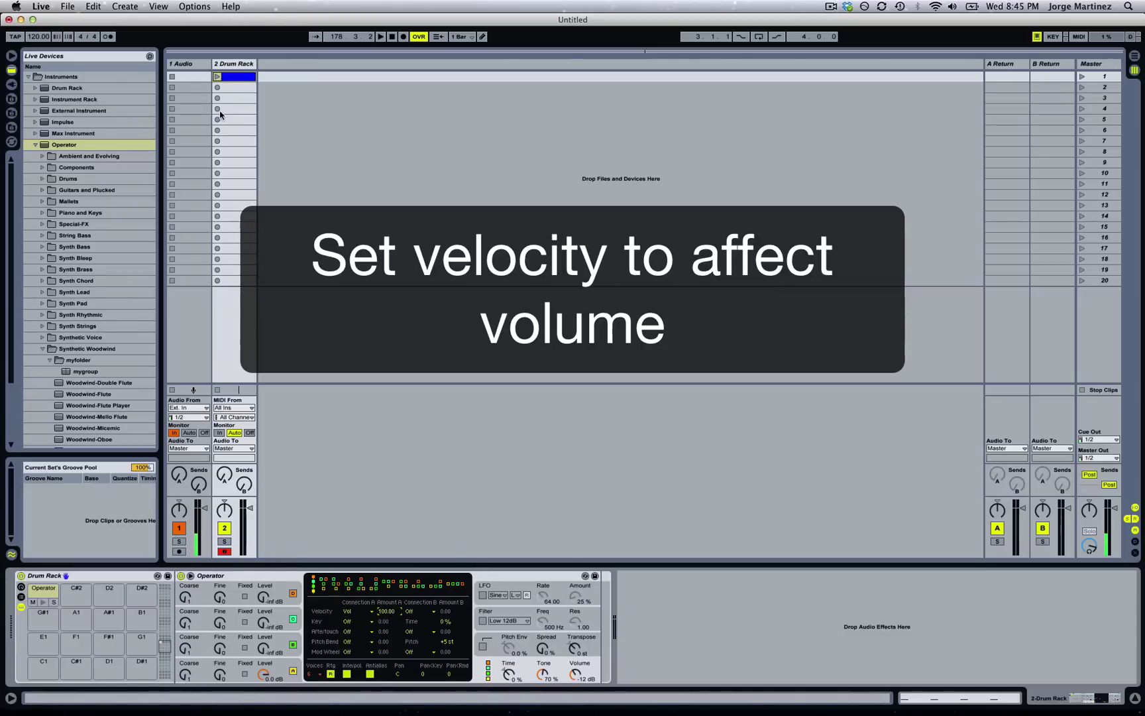
Step: Add two softer Operator notes of velocity 33 at 1.4.3 and 1.3.4, and play the clip
double_click(237, 78)
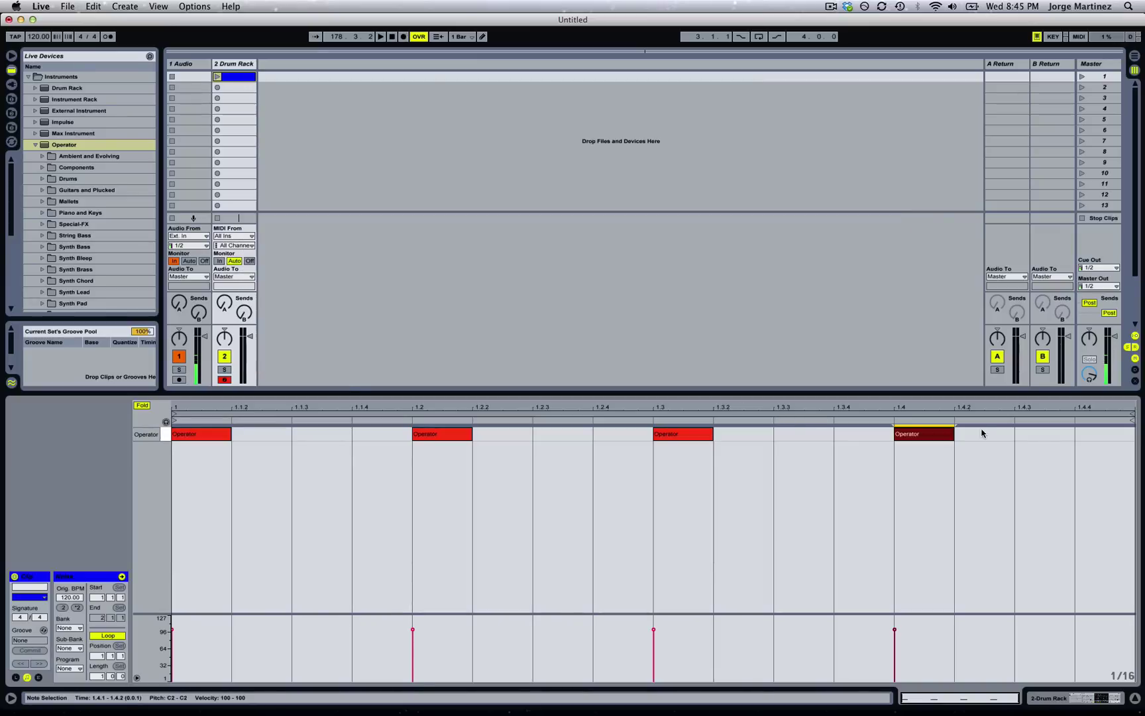
double_click(1033, 436)
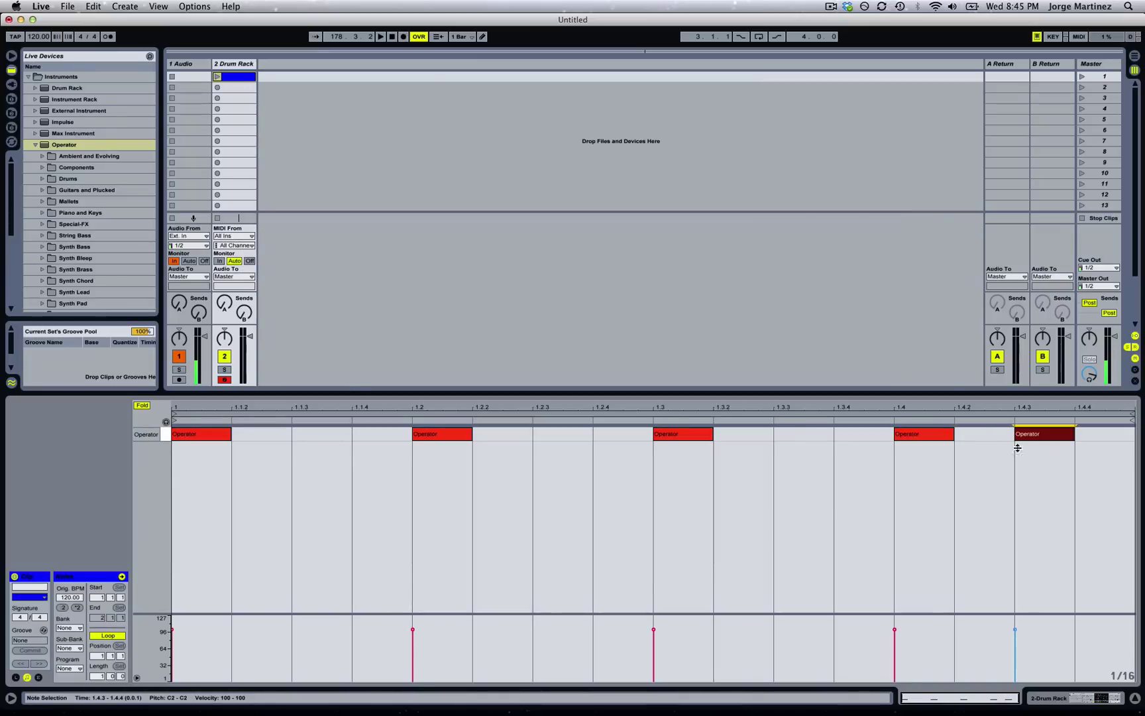
left_click_drag(1015, 629, 1015, 664)
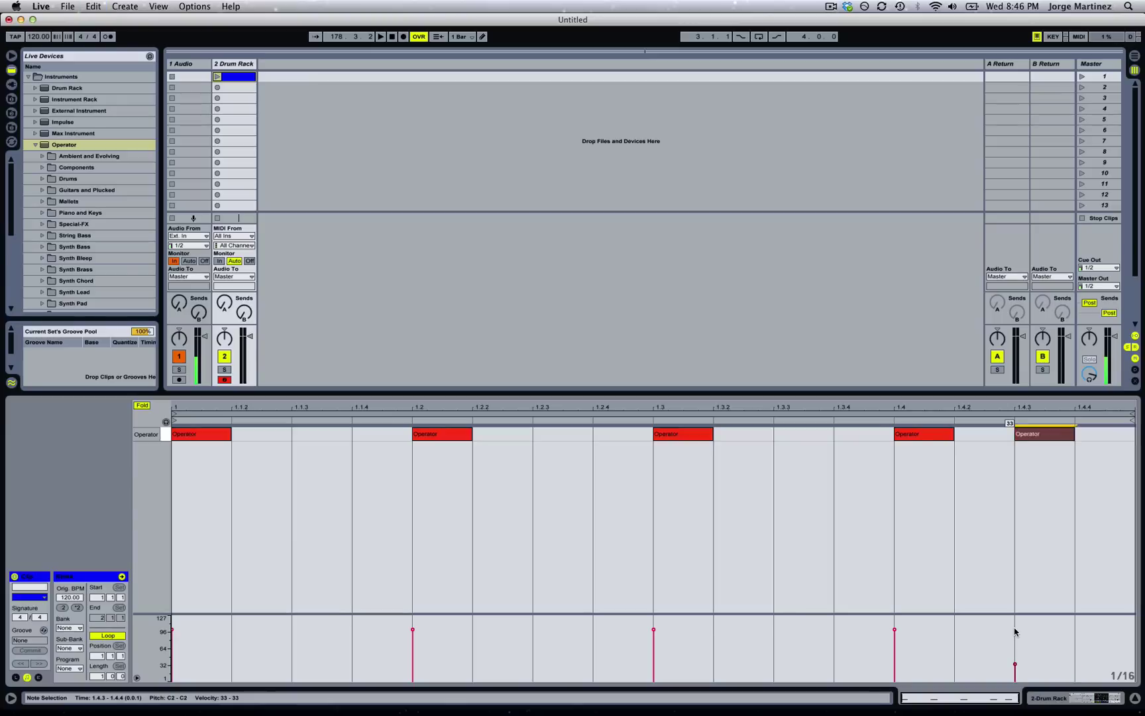
key("super+d")
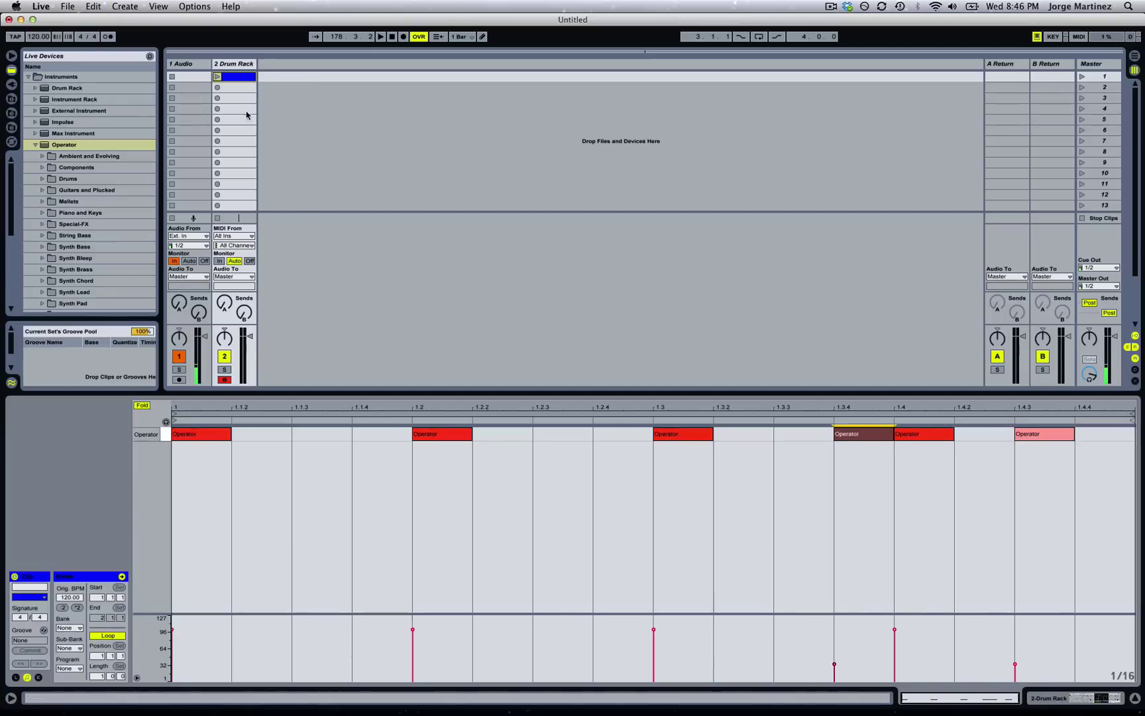
left_click(217, 77)
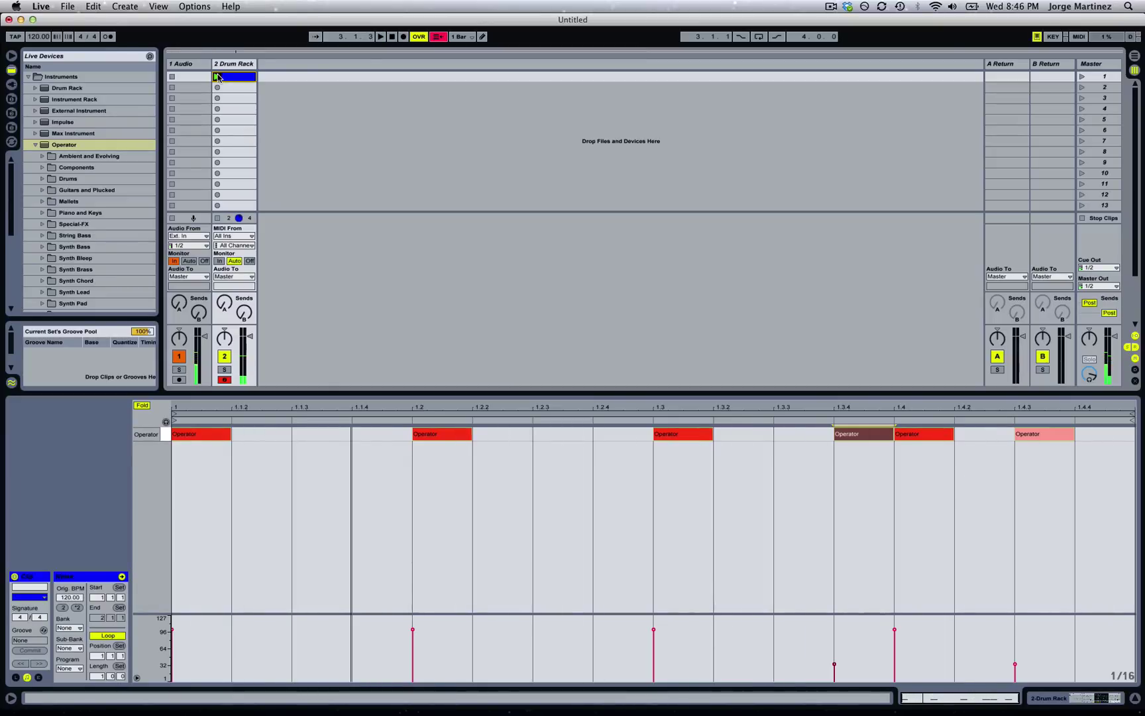
key("shift+Tab")
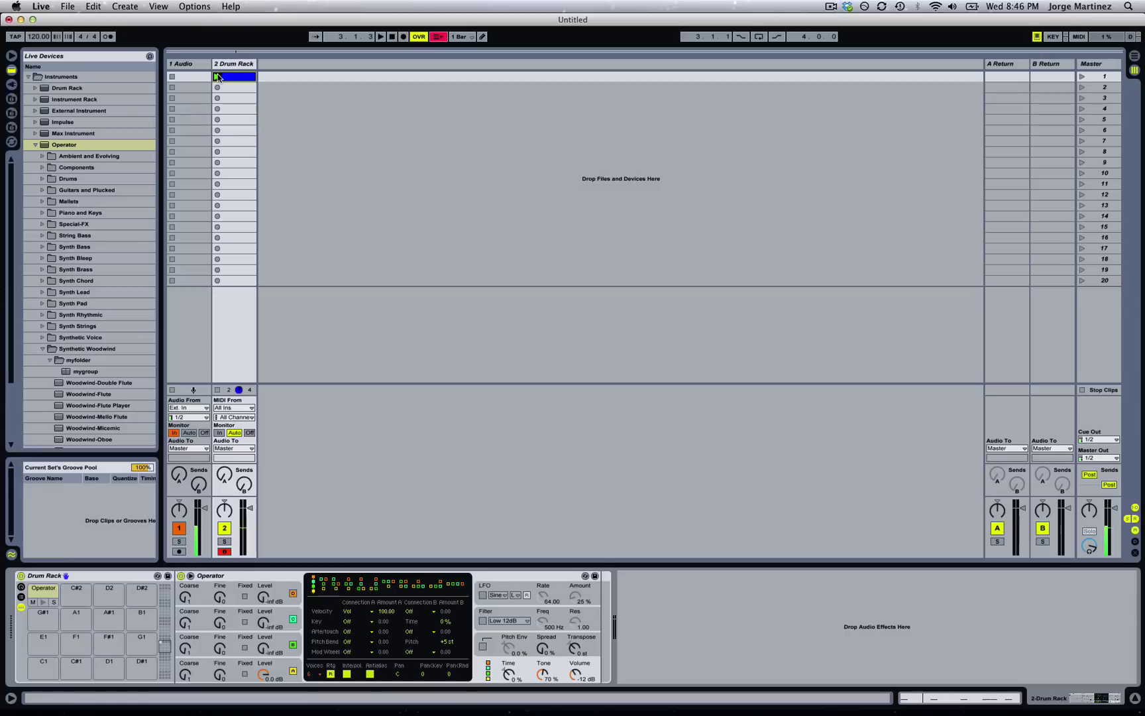
Step: Set oscillator A's envelope sustain to -inf dB and its loop mode to Trigger while the clip plays
left_click(290, 661)
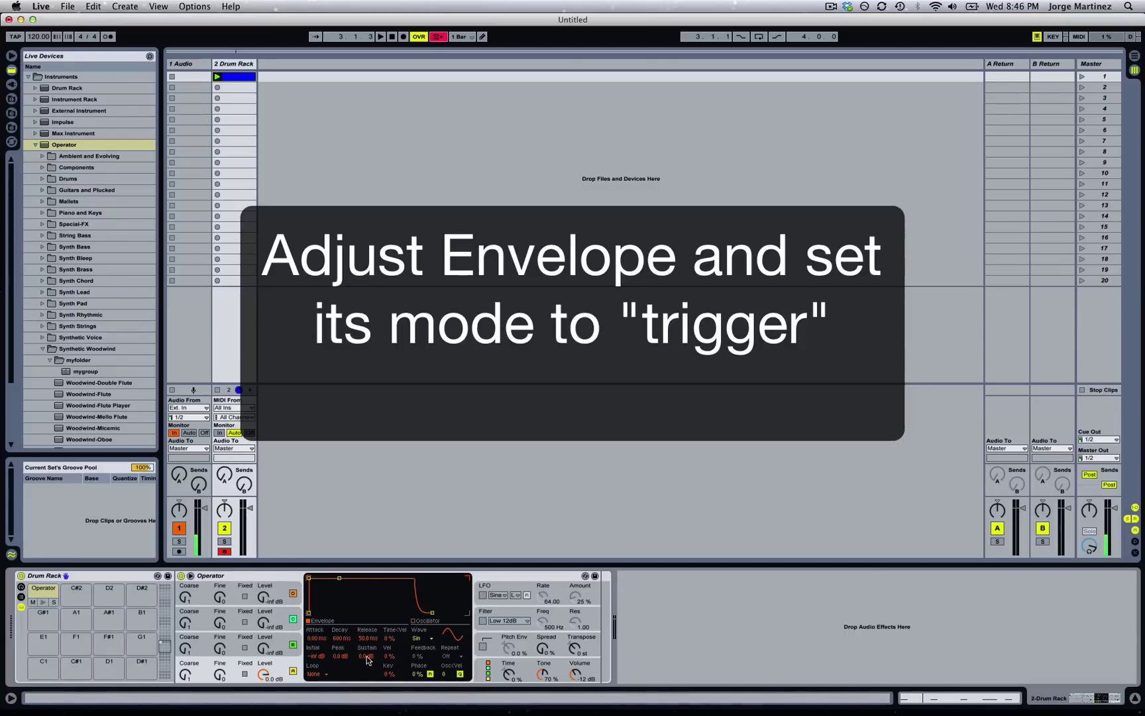
left_click_drag(366, 656, 367, 682)
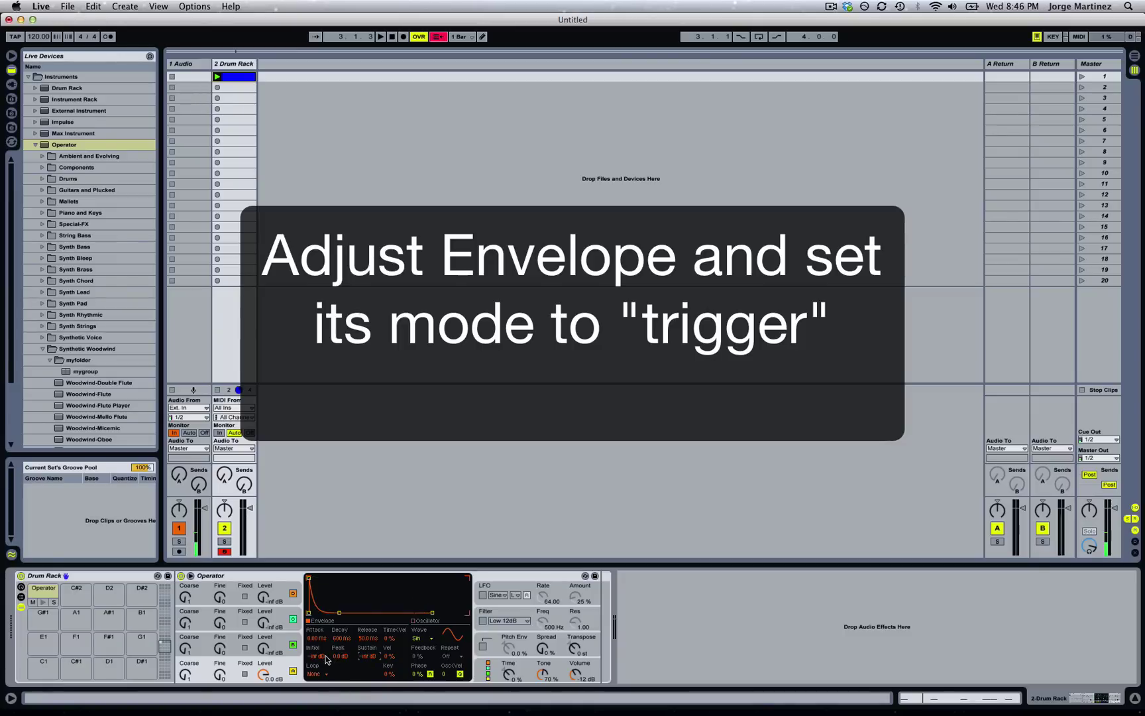
left_click(216, 77)
left_click_drag(365, 658, 366, 695)
left_click(317, 675)
left_click(319, 667)
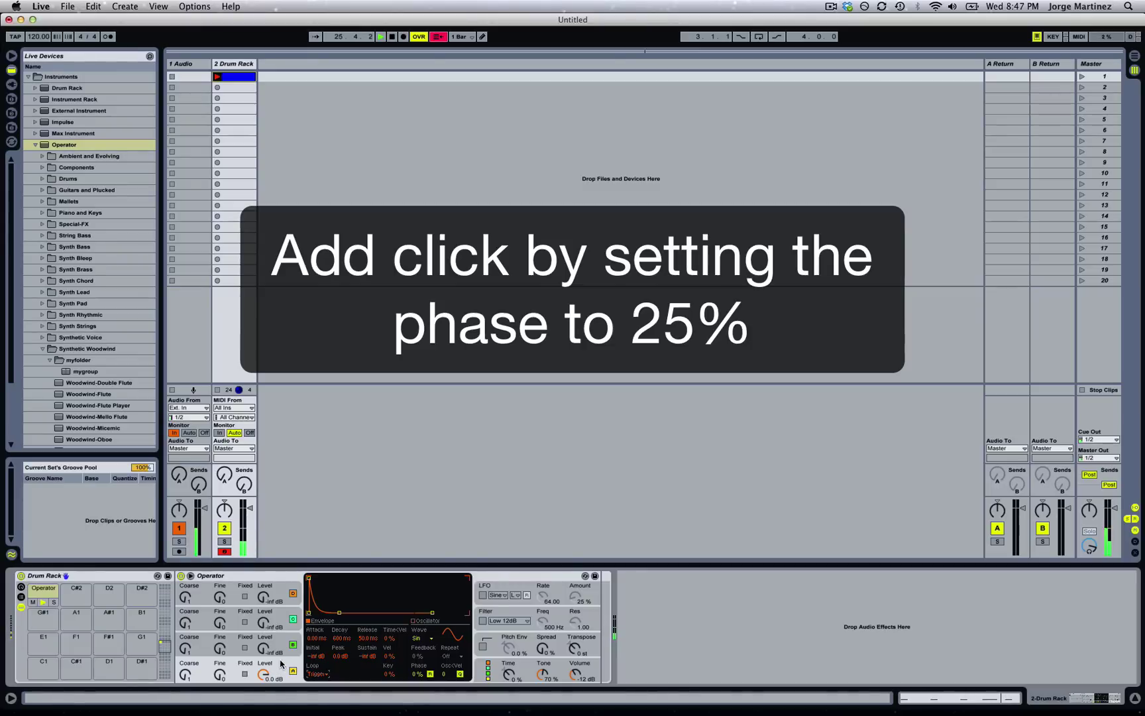
Step: Set oscillator A's phase to 25% and transpose the Operator to -24 st
left_click_drag(417, 675, 417, 661)
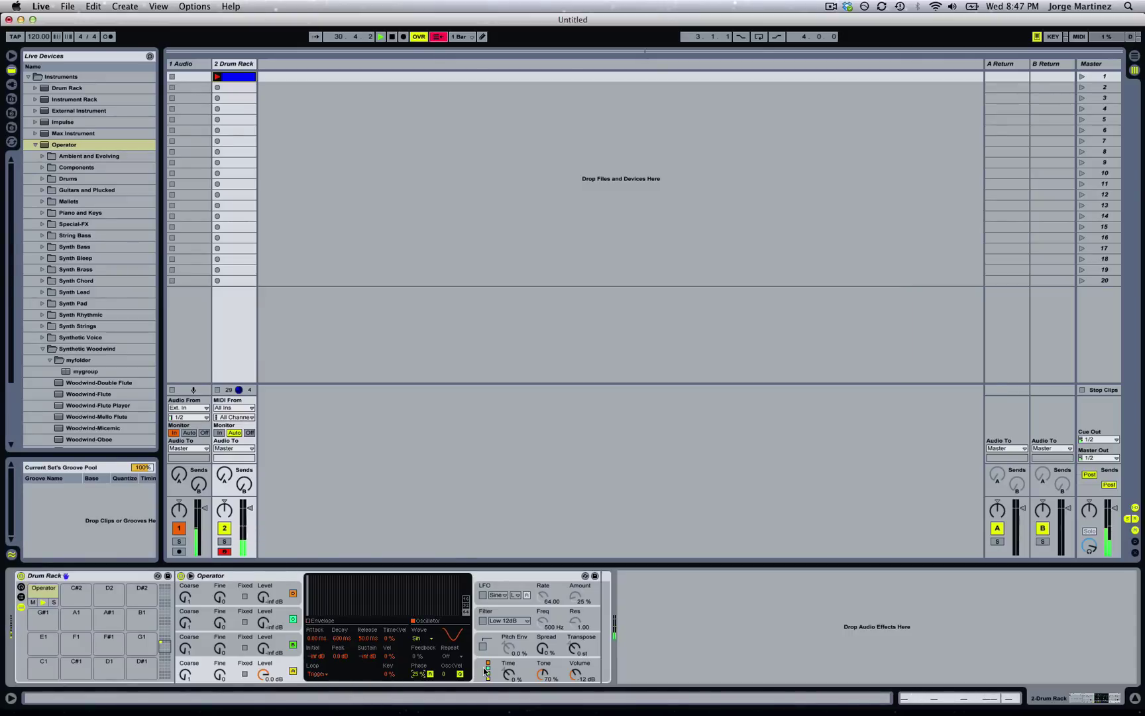
left_click(521, 577)
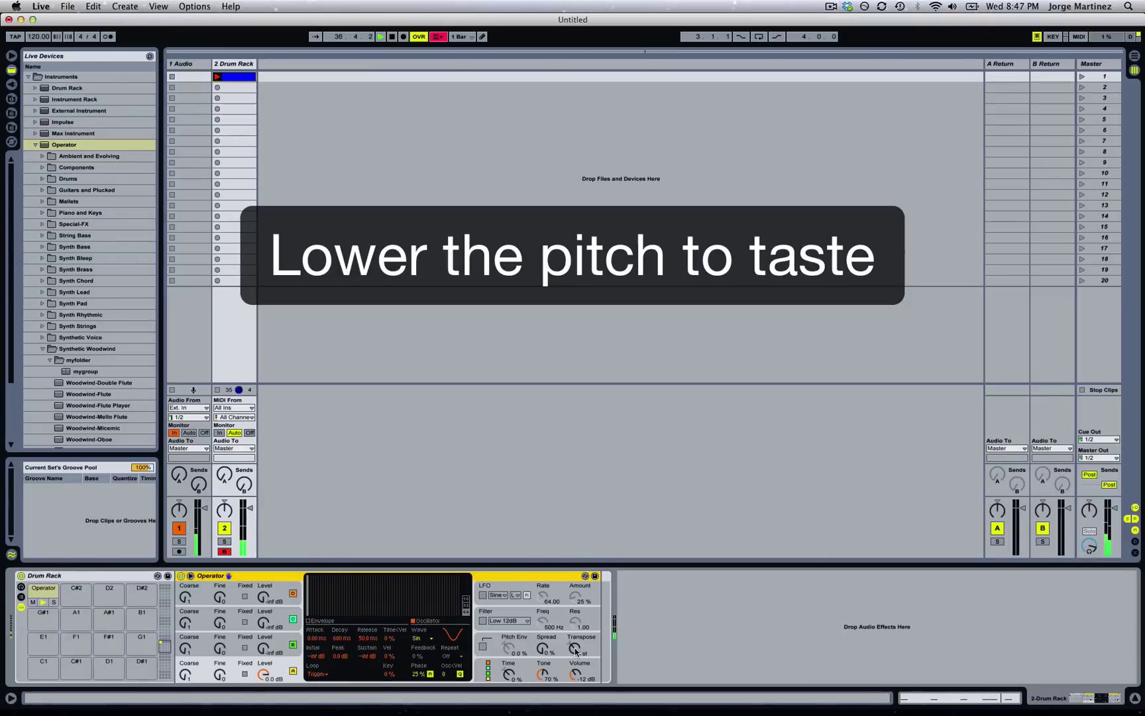
mouse_move(576, 650)
left_mouse_down()
mouse_move(576, 662)
mouse_move(574, 652)
left_mouse_up()
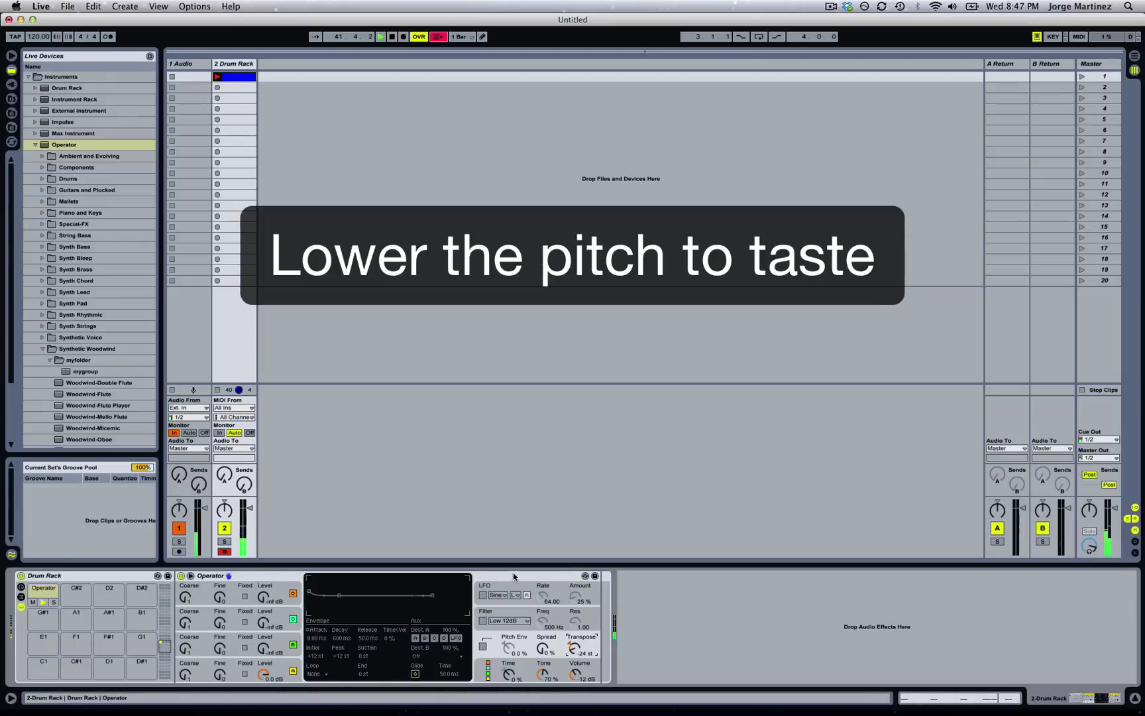
Step: Enable Operator's pitch envelope with its loop mode on Trigger and its amount at 100%
left_click(482, 646)
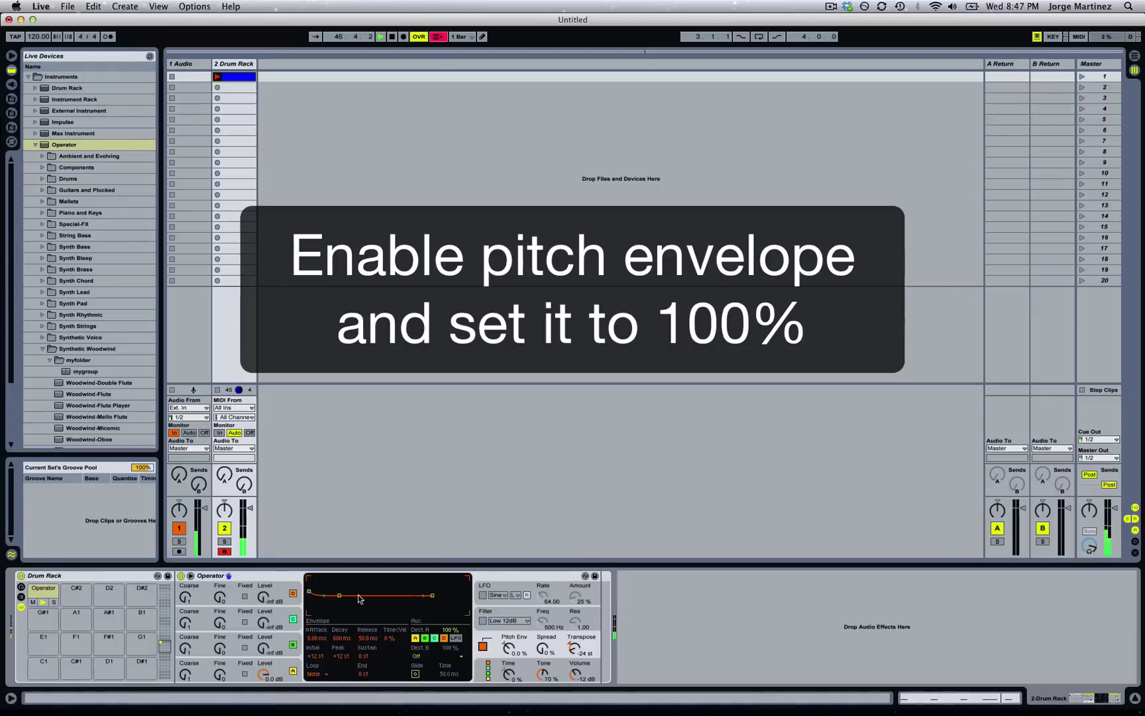
left_click(314, 674)
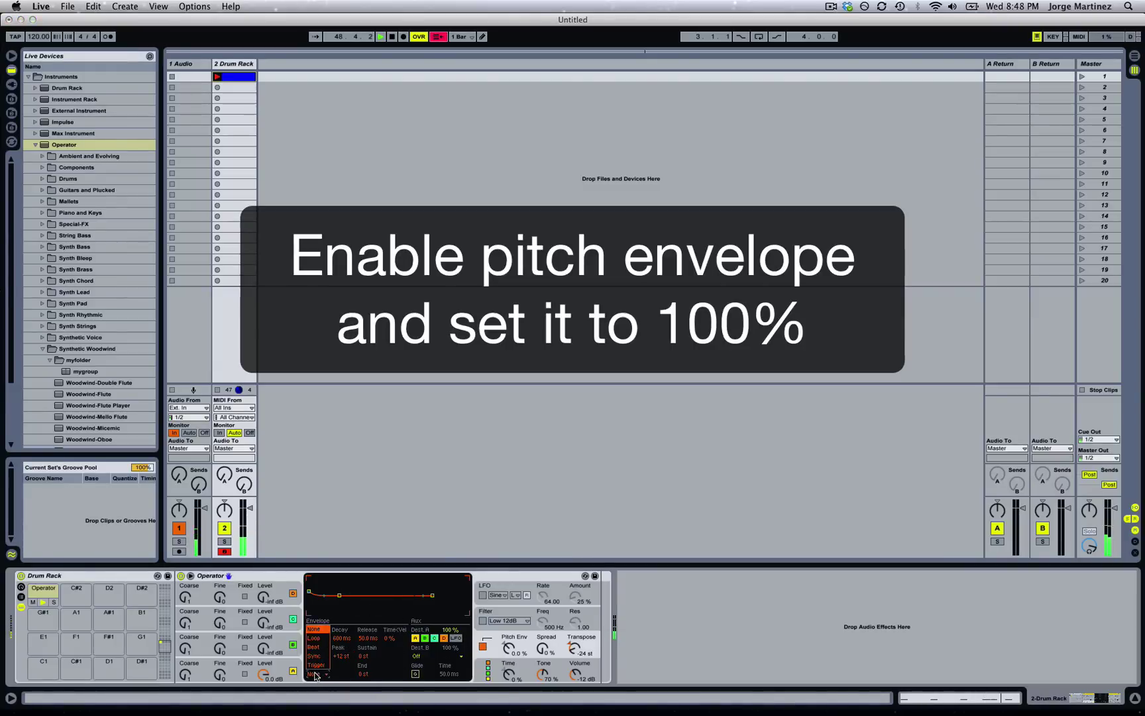
left_click(315, 669)
left_click_drag(510, 652, 510, 587)
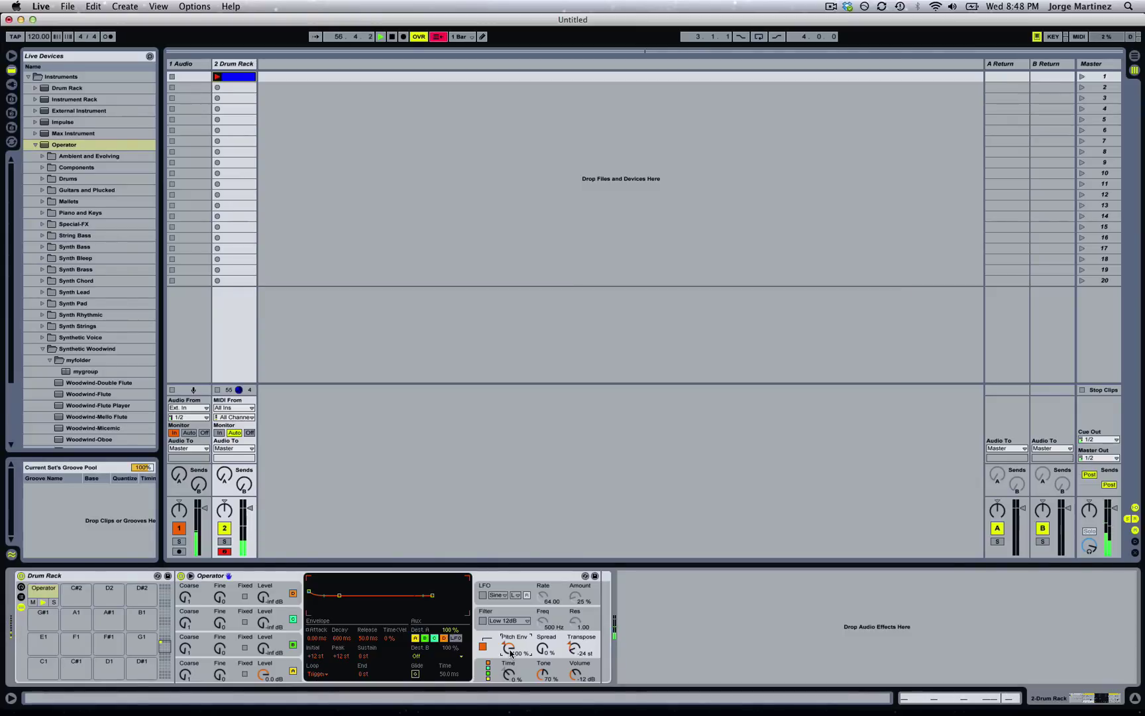
Step: Set the pitch envelope's peak and initial levels to +24 st
left_click(339, 658)
key("Return")
left_click(317, 658)
type("24")
key("Return")
Step: Adjust the pitch envelope's decay to about 189 ms and its release to about 16.5 s
left_click_drag(339, 640, 340, 620)
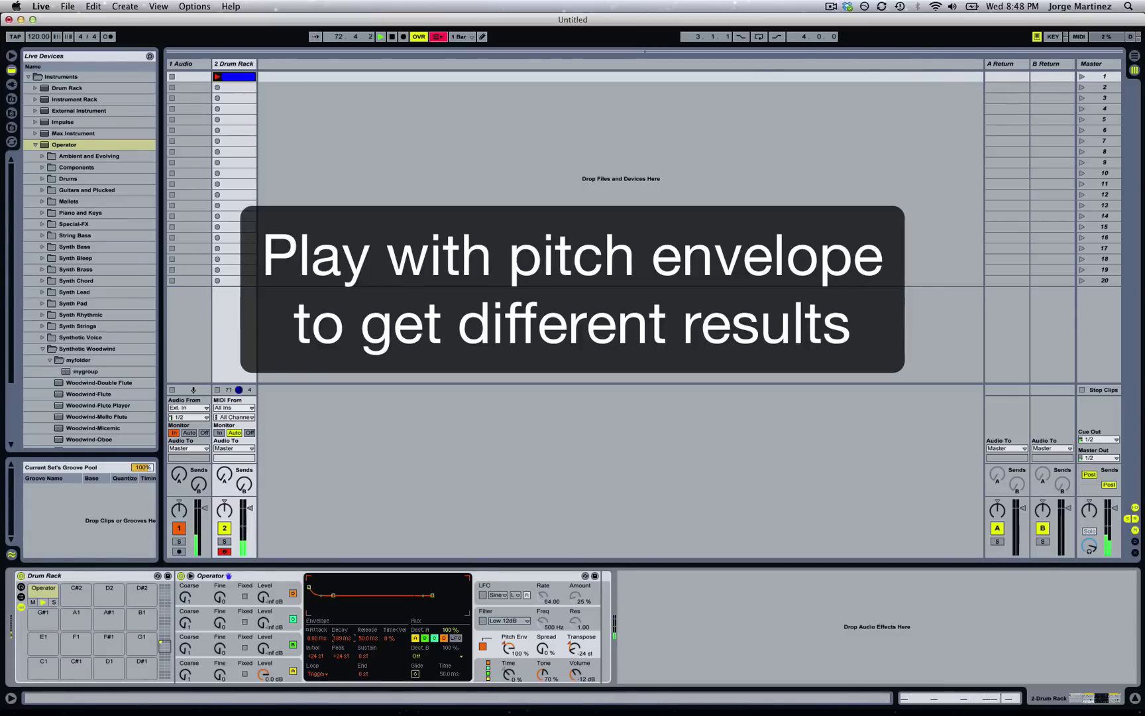
left_click_drag(341, 638, 341, 633)
left_click_drag(342, 638, 342, 646)
left_click_drag(367, 638, 367, 606)
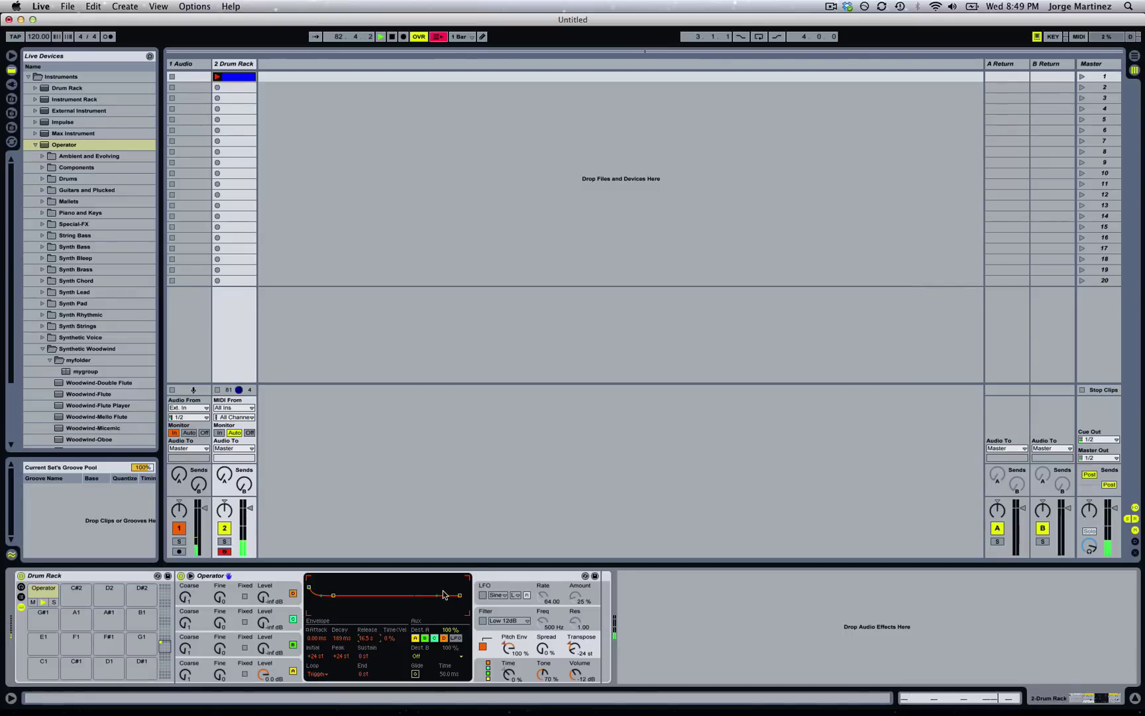
Step: Add the EQ Eight preset Kick EQ 2 from the Drums folder after Operator in the kick pad's chain
left_click(513, 577)
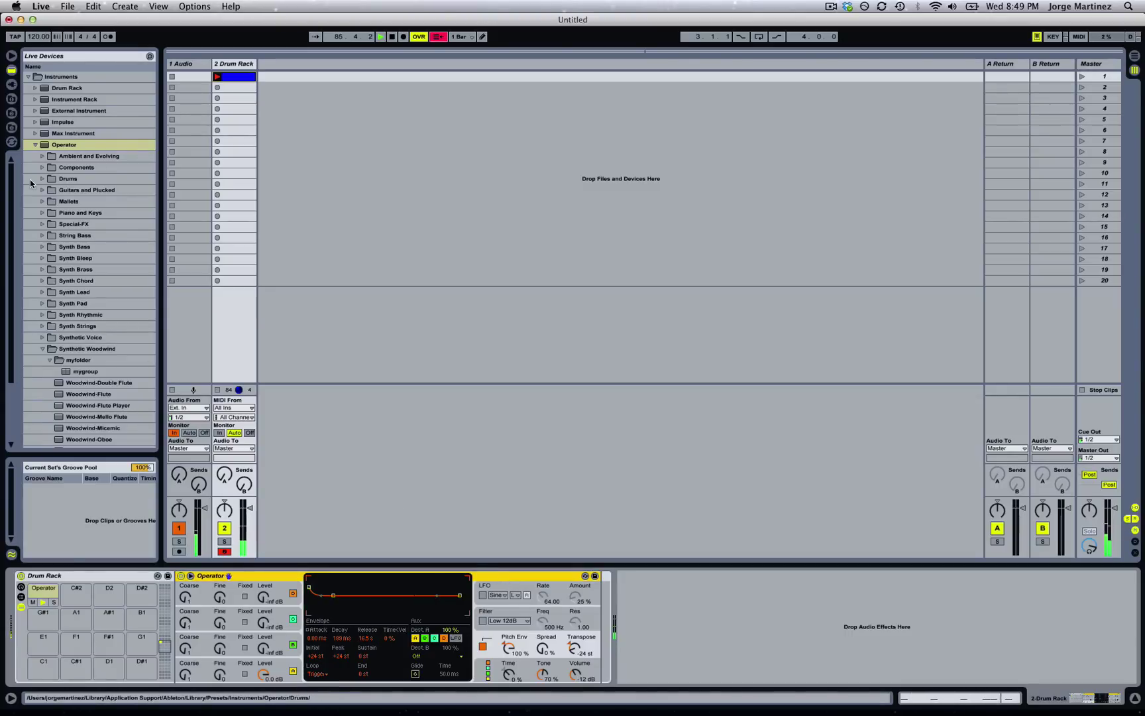
left_click(35, 145)
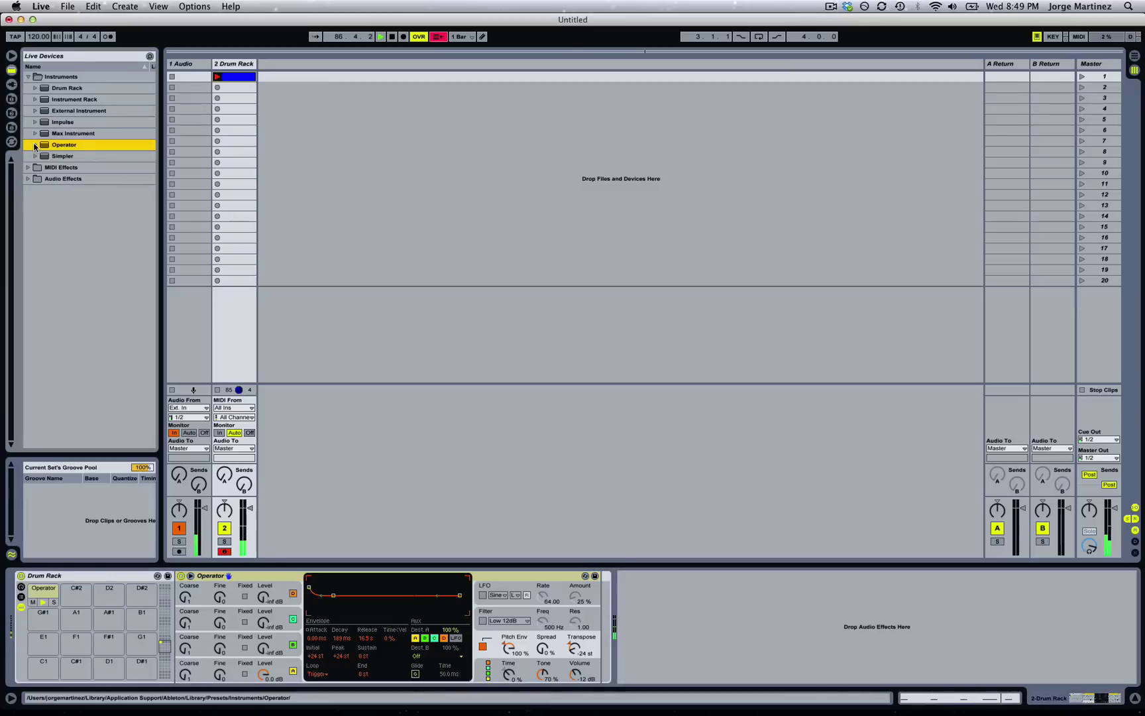
left_click(27, 179)
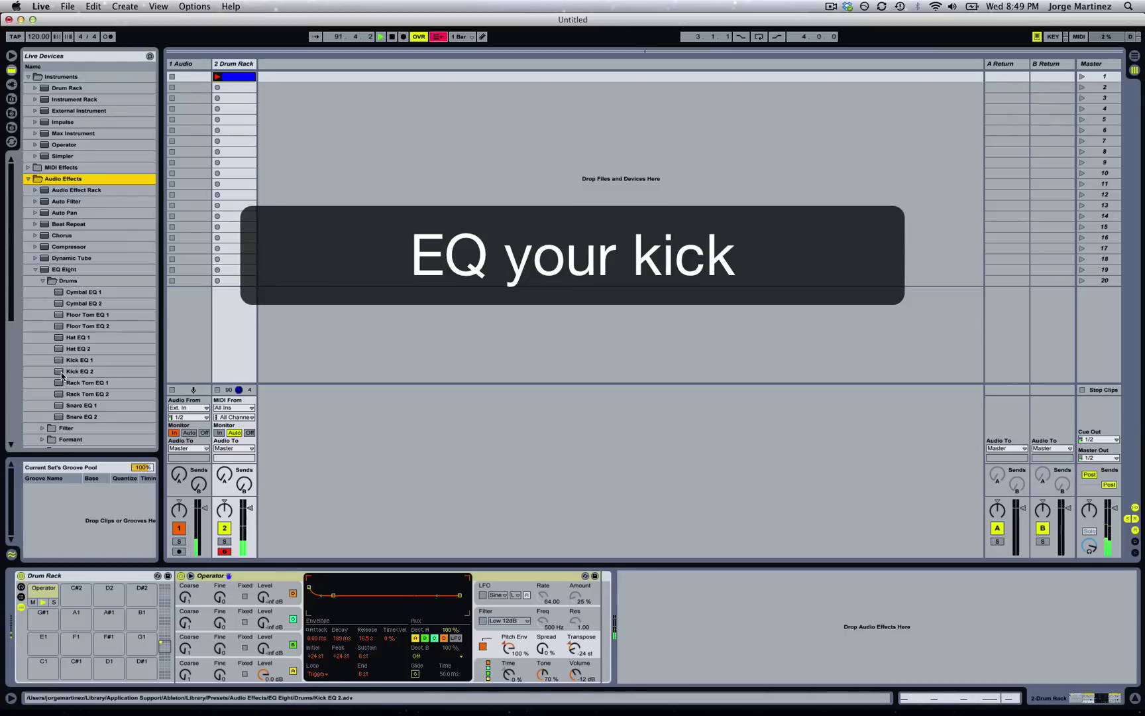
left_click_drag(61, 372, 595, 608)
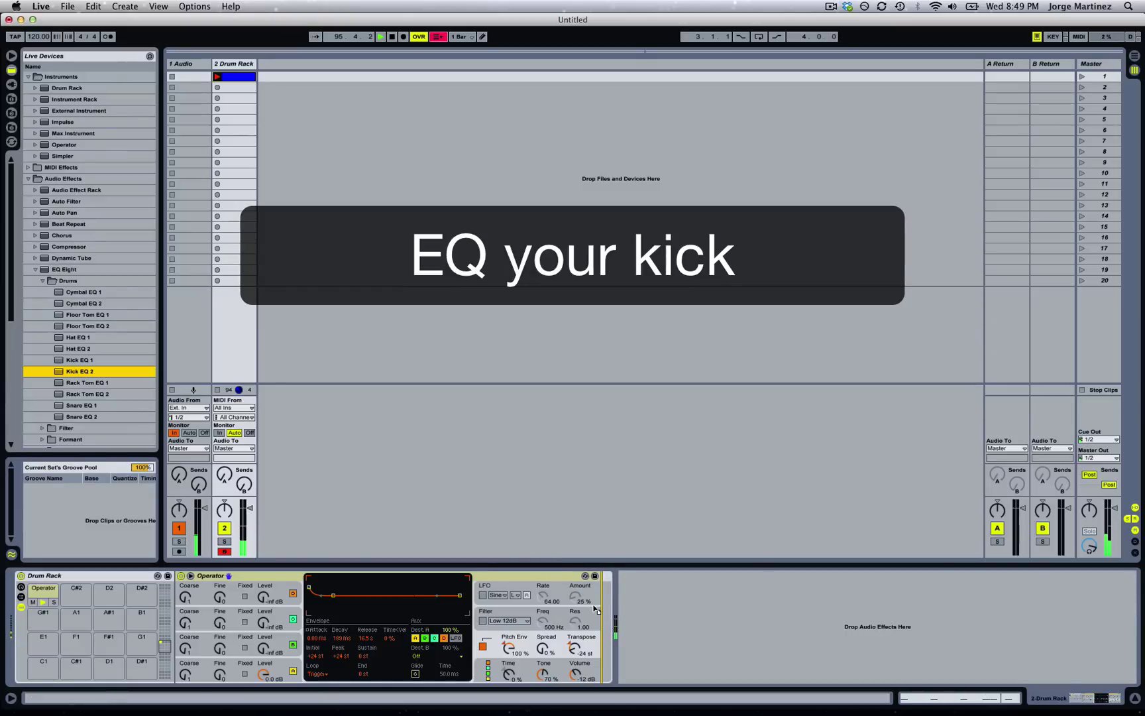
left_click_drag(594, 608, 594, 608)
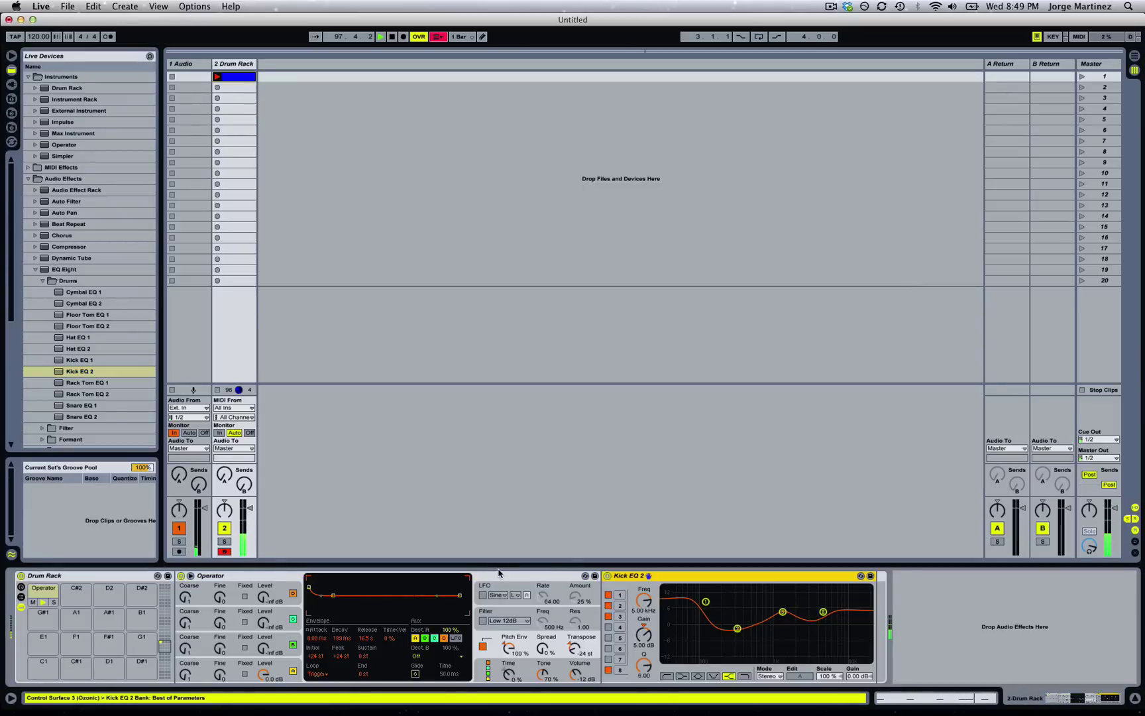
Step: Group Operator and Kick EQ 2 into an Instrument Rack and show its macro controls
left_click(500, 578)
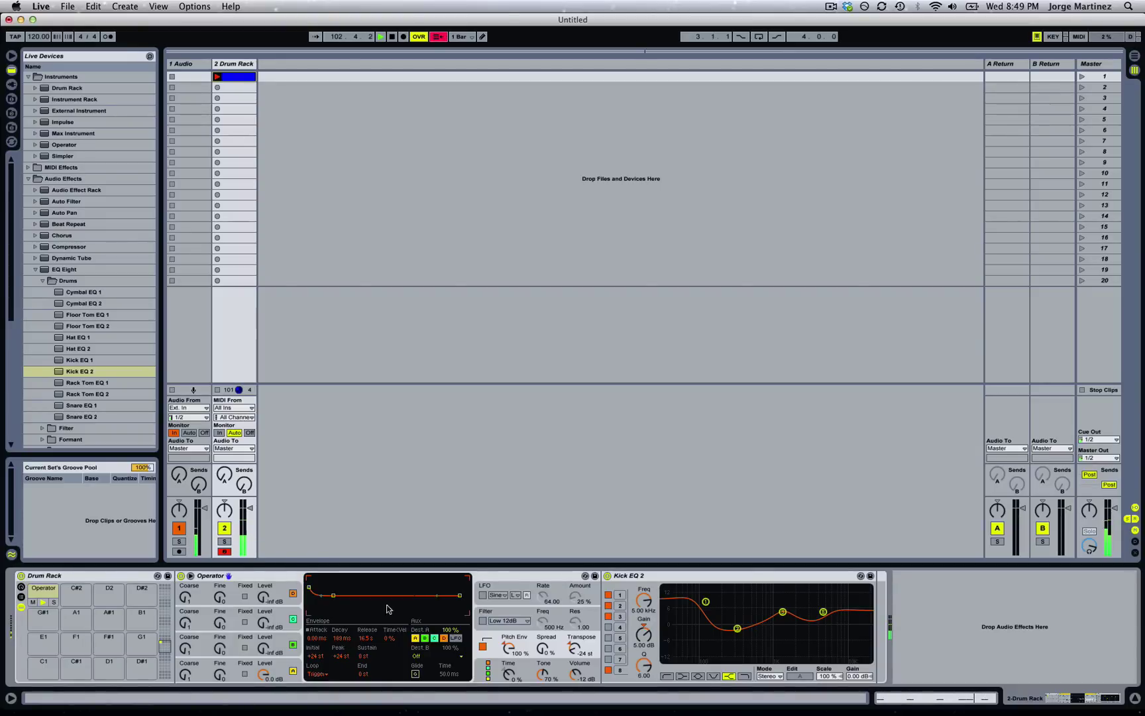
left_click(522, 579)
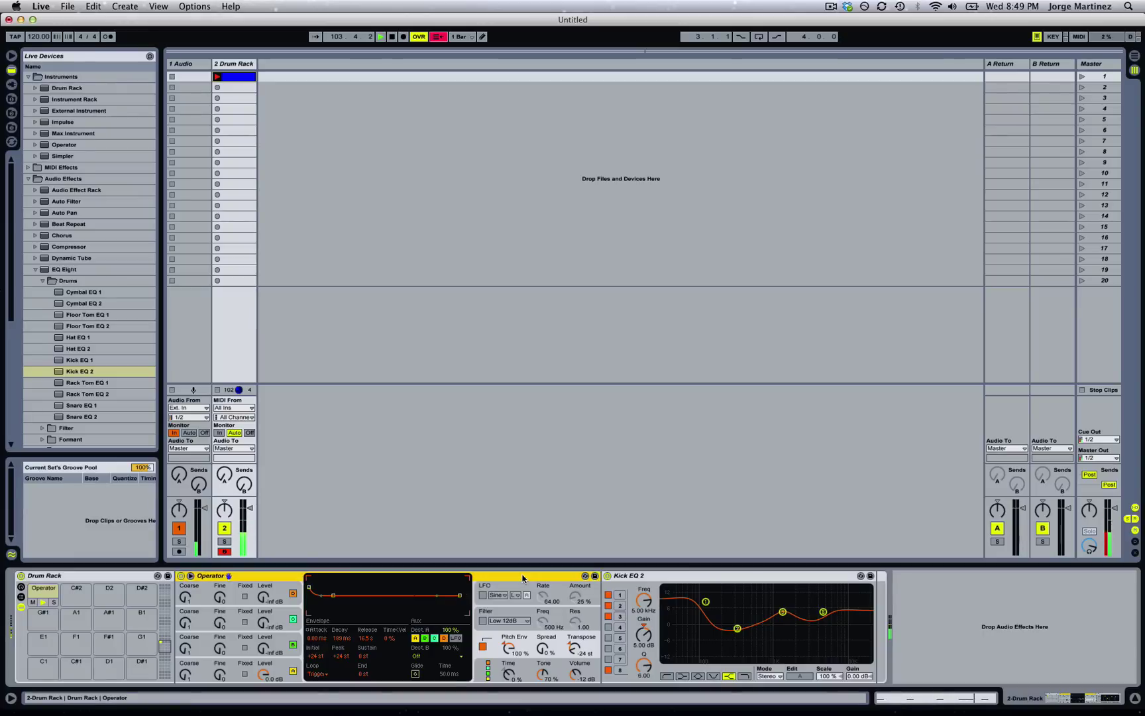
left_click(689, 578)
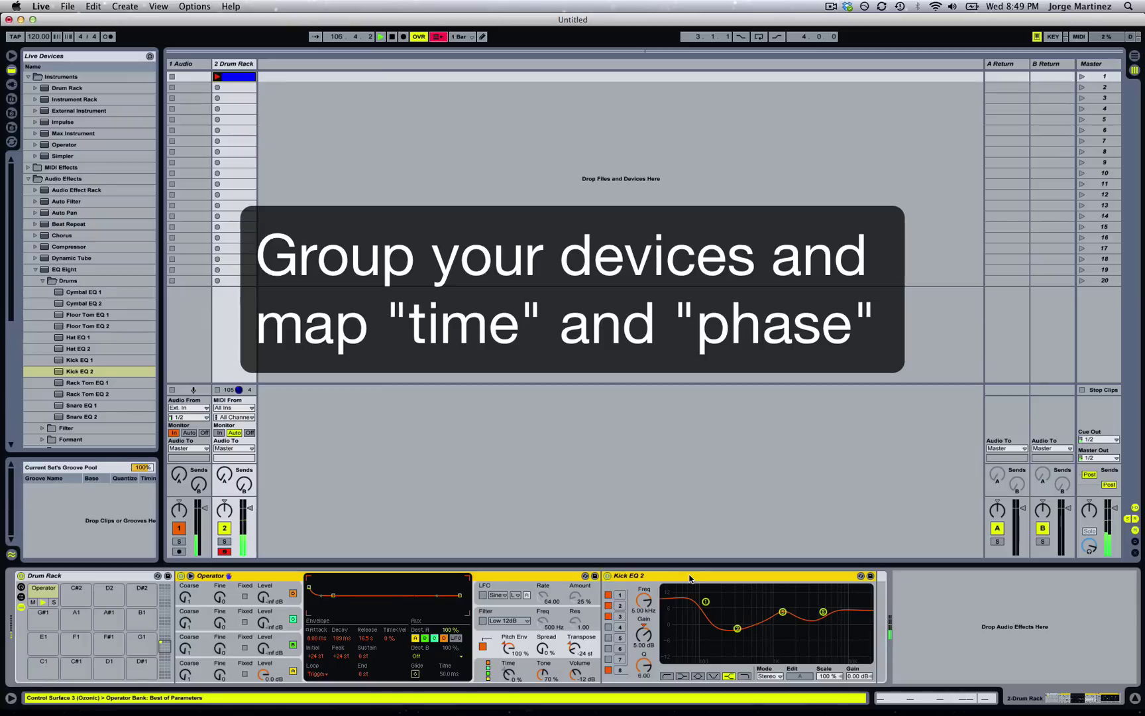
key("super+g")
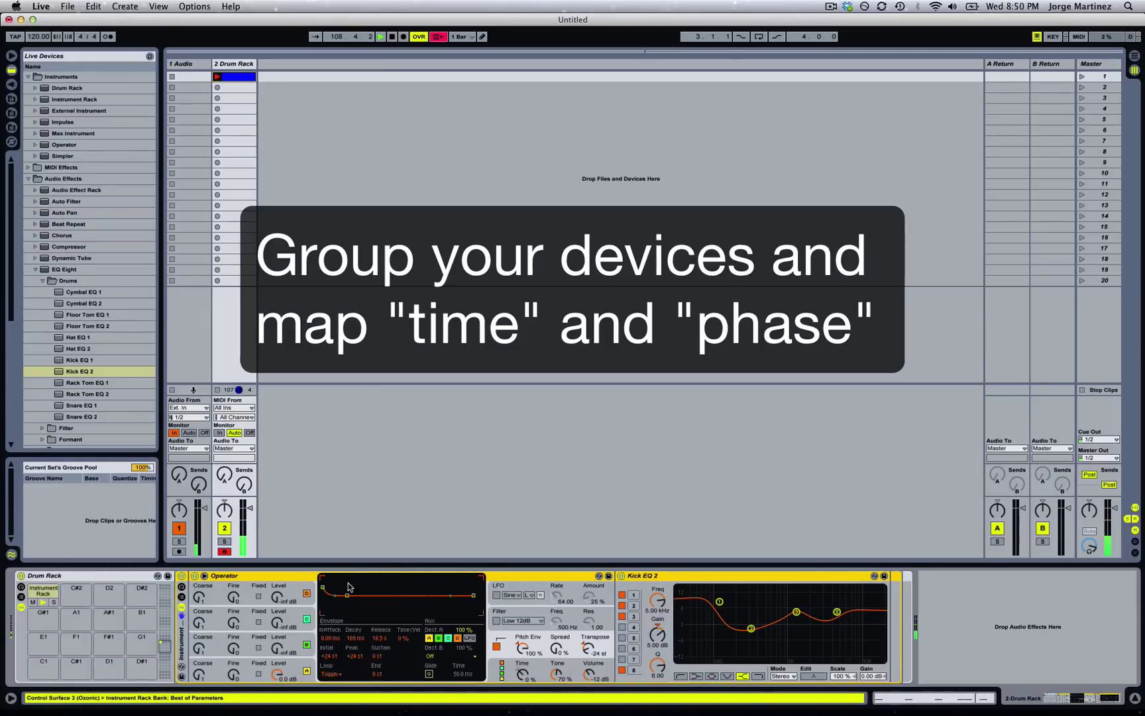
left_click(181, 586)
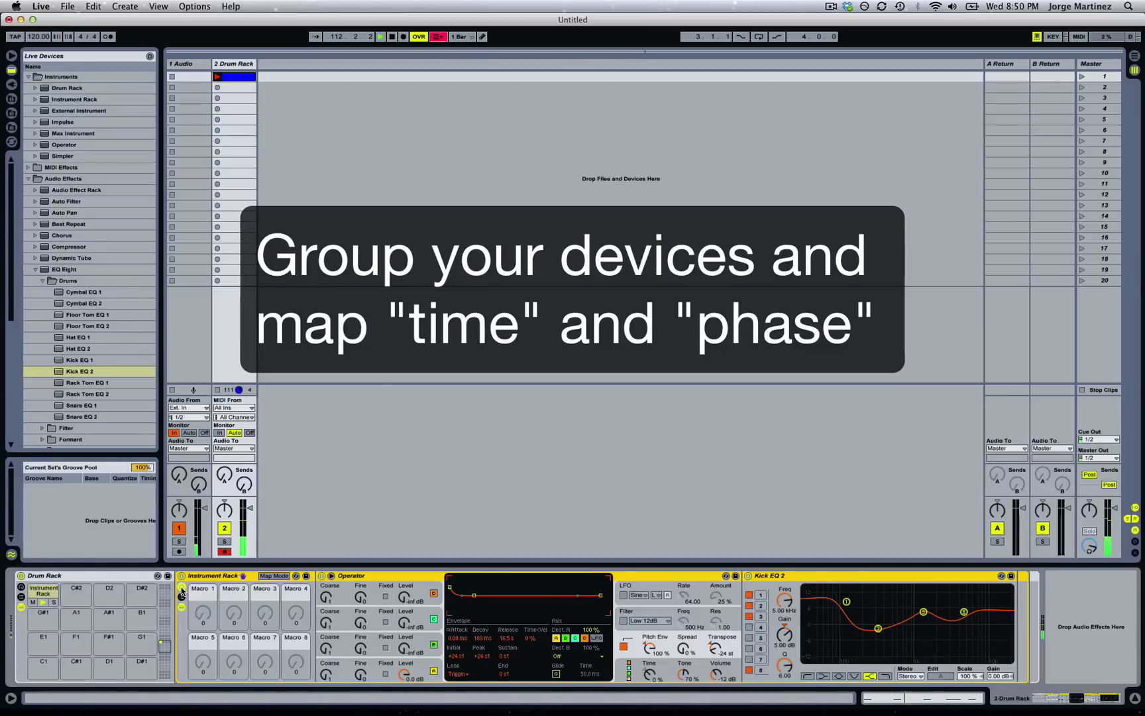
Step: Map Operator's global Time to the Instrument Rack's first macro and set that macro to 0%
left_click(277, 577)
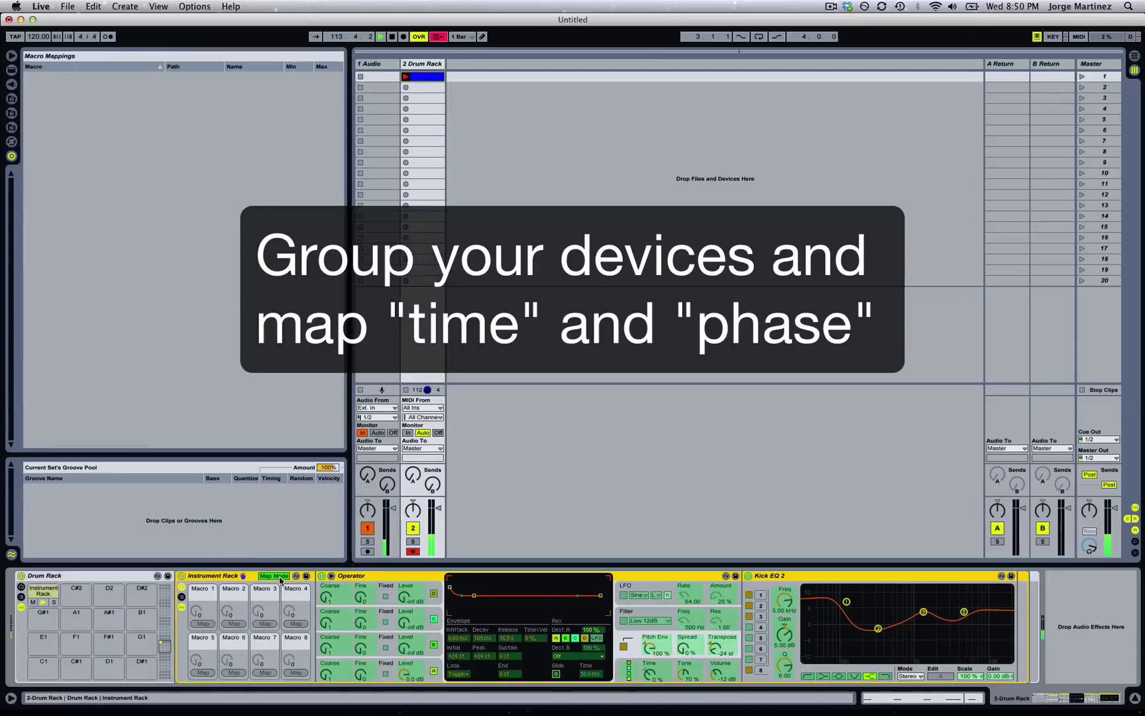
left_click(650, 671)
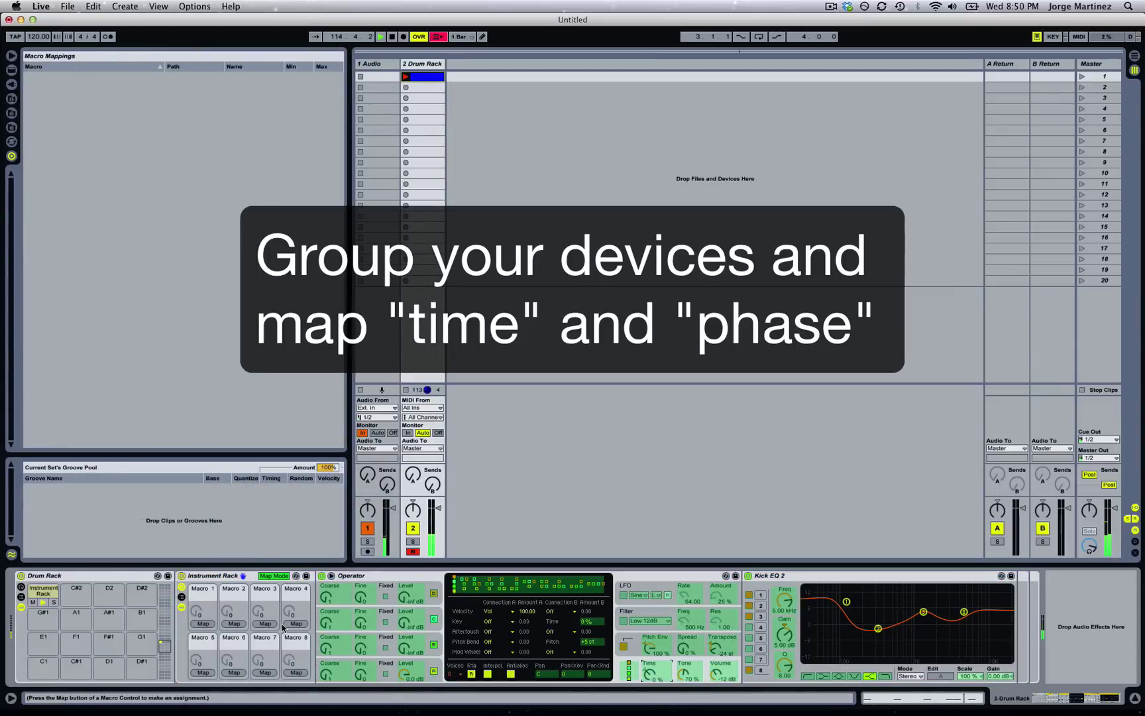
left_click(204, 623)
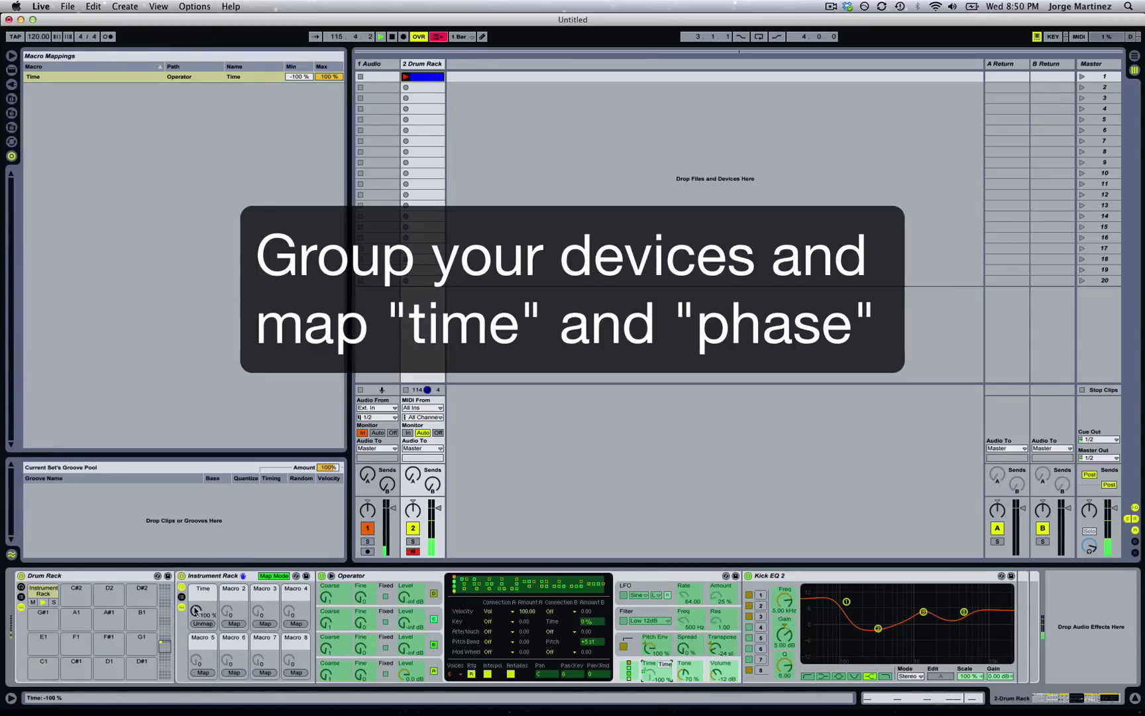
left_click(195, 610)
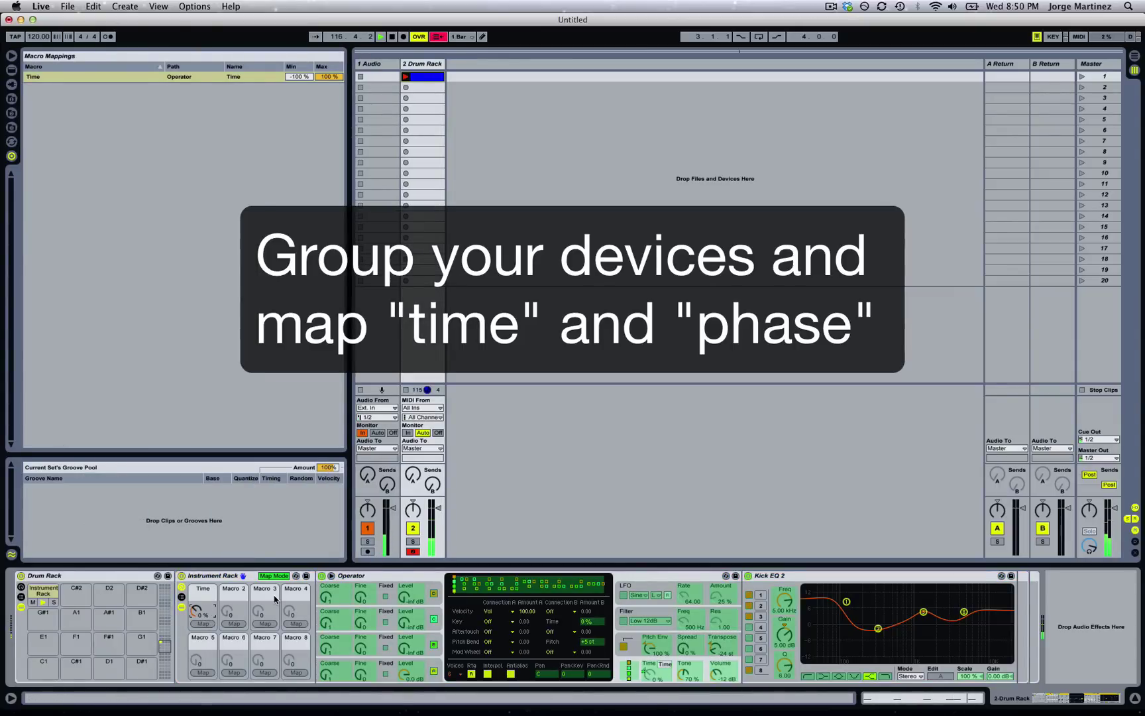
Step: Map oscillator A's phase to the second macro and set that macro to 25%
left_click(428, 667)
left_click(559, 674)
left_click(228, 624)
left_click_drag(227, 616, 228, 605)
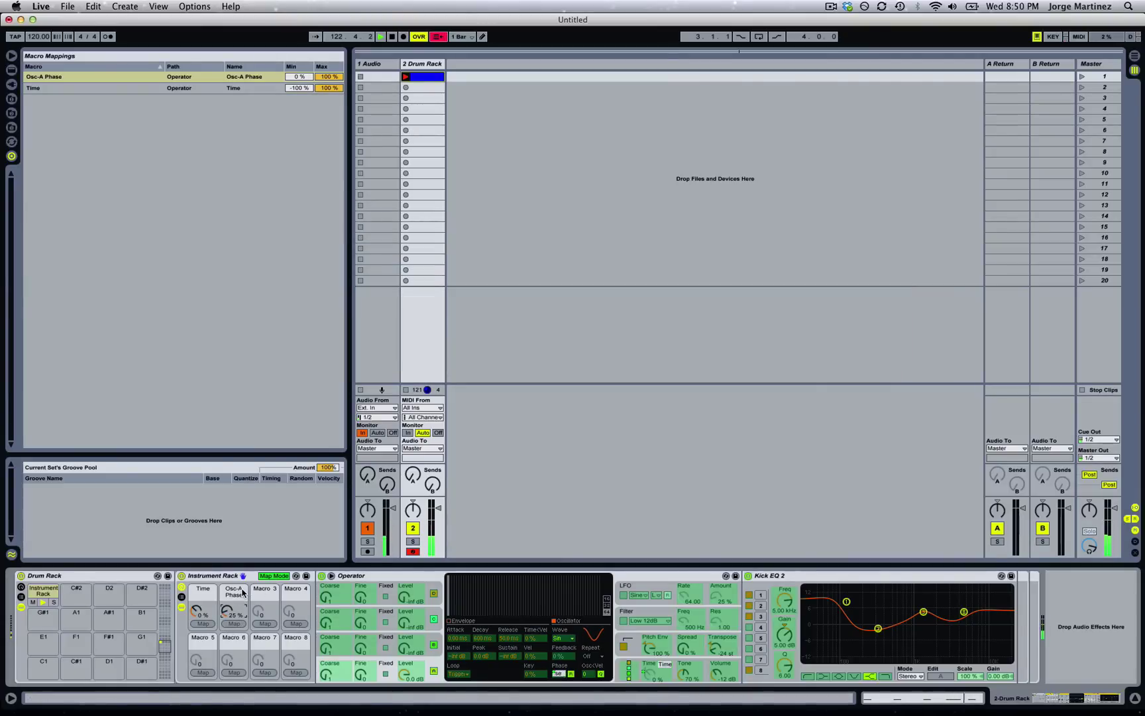
Step: Rename the oscillator A phase macro as Click and leave macro mapping mode
key("super+r")
type("Clic")
key("Return")
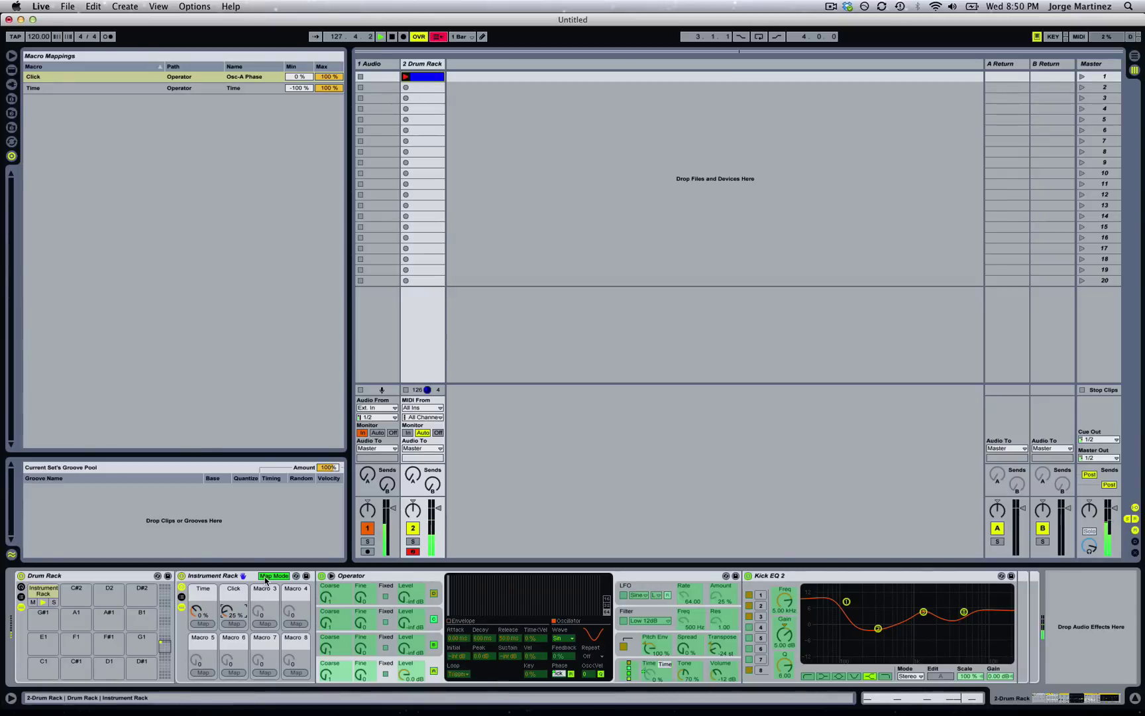
left_click(265, 576)
left_click(228, 583)
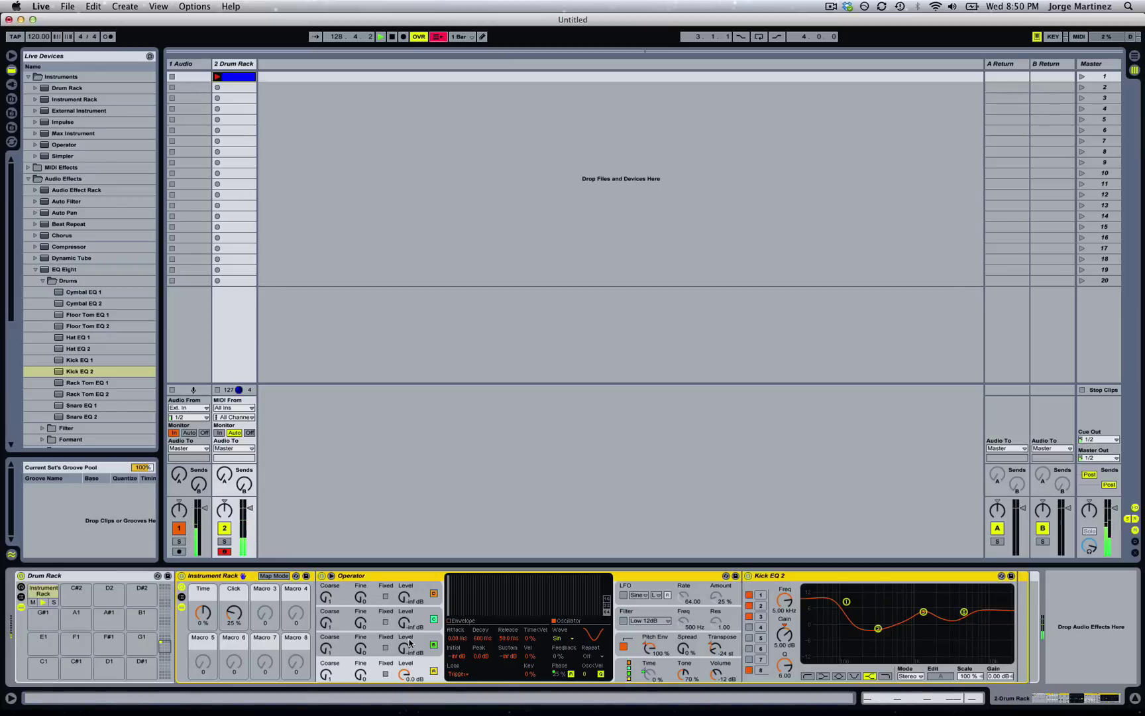
Step: Raise oscillator B's level and shape its envelope with a decay of about 22.1 ms and a sustain of -inf dB
left_click(433, 641)
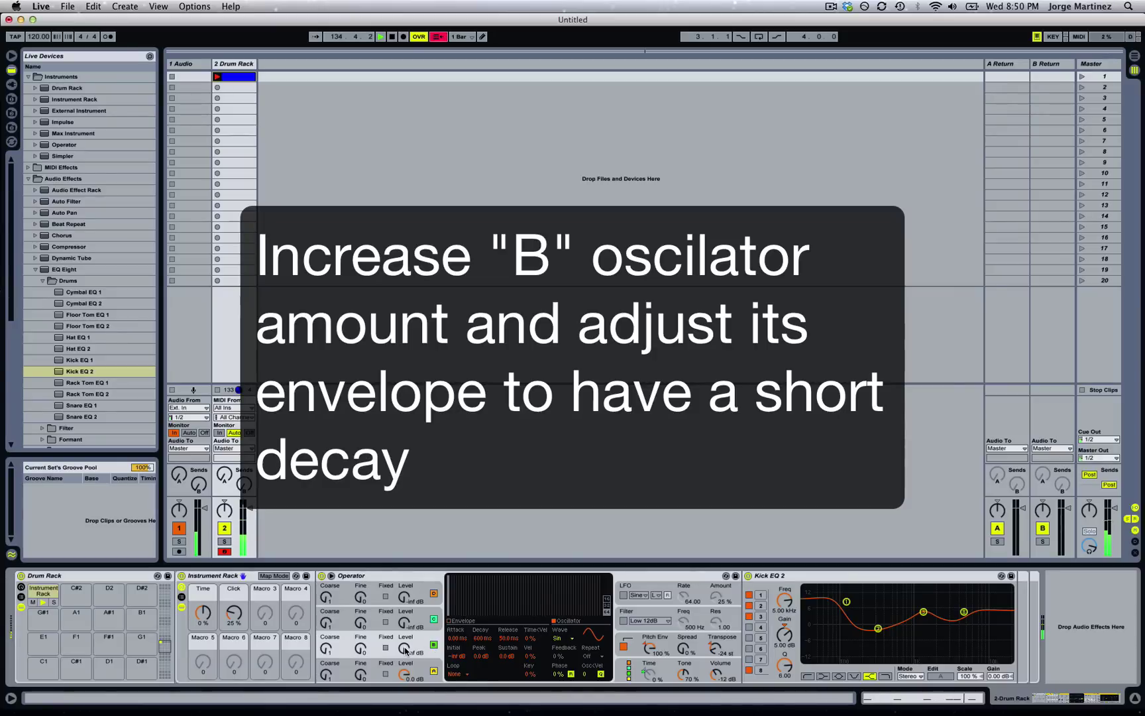
left_click_drag(405, 650, 406, 620)
left_click(449, 623)
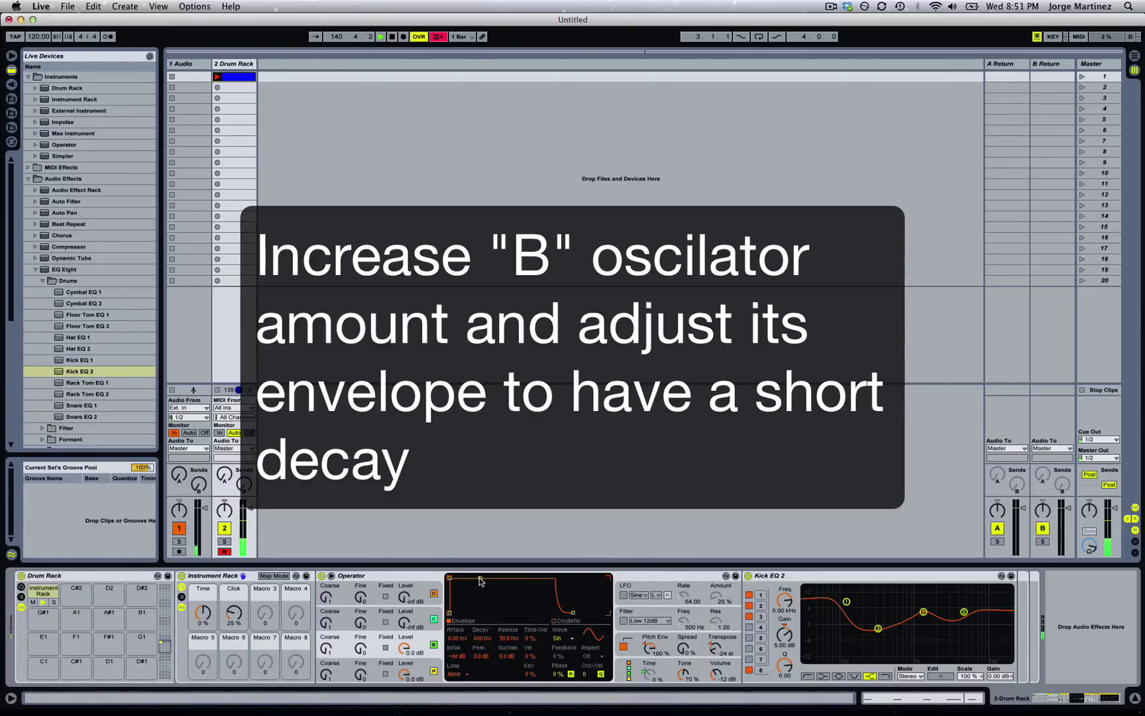
left_click_drag(479, 579, 482, 640)
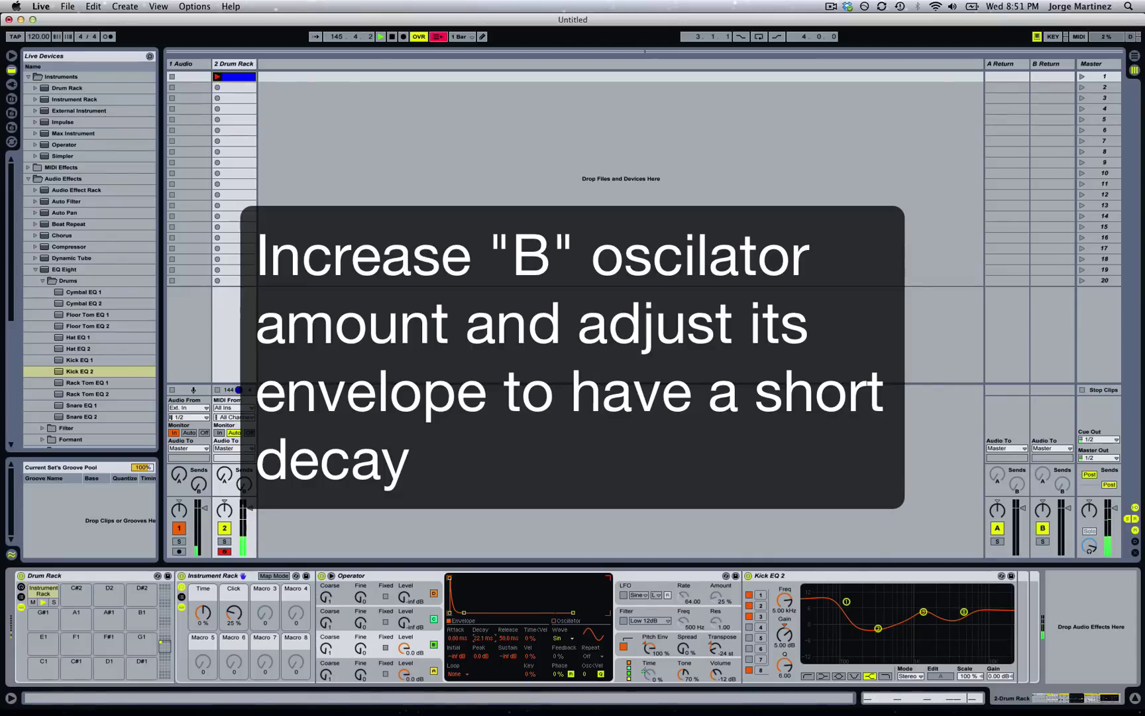
mouse_move(404, 648)
left_mouse_down()
mouse_move(404, 659)
mouse_move(404, 640)
left_mouse_up()
Step: Map oscillator B's level to the third macro and leave macro mapping mode
left_click(275, 576)
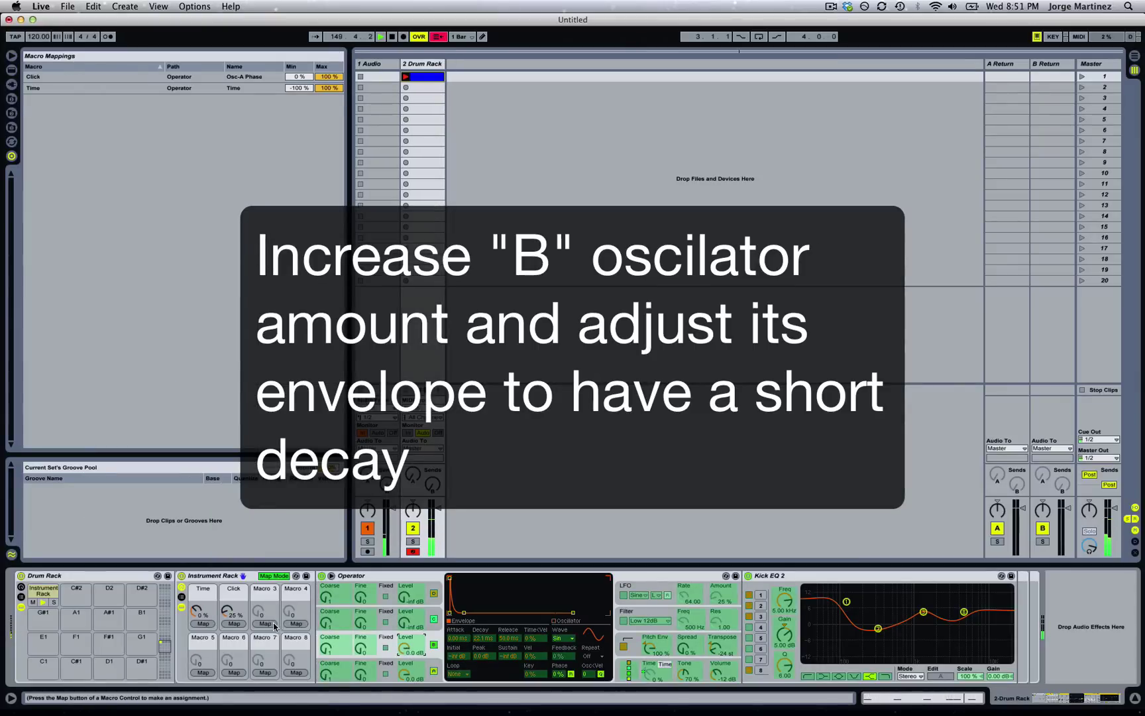
left_click(269, 624)
left_click(270, 576)
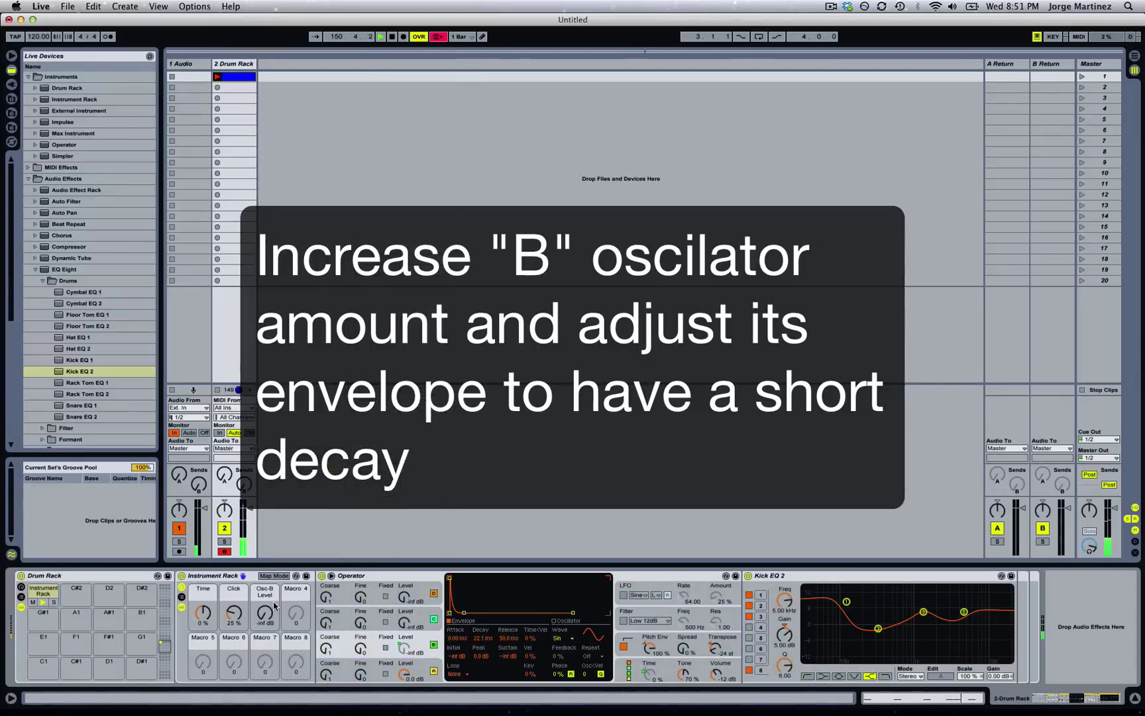
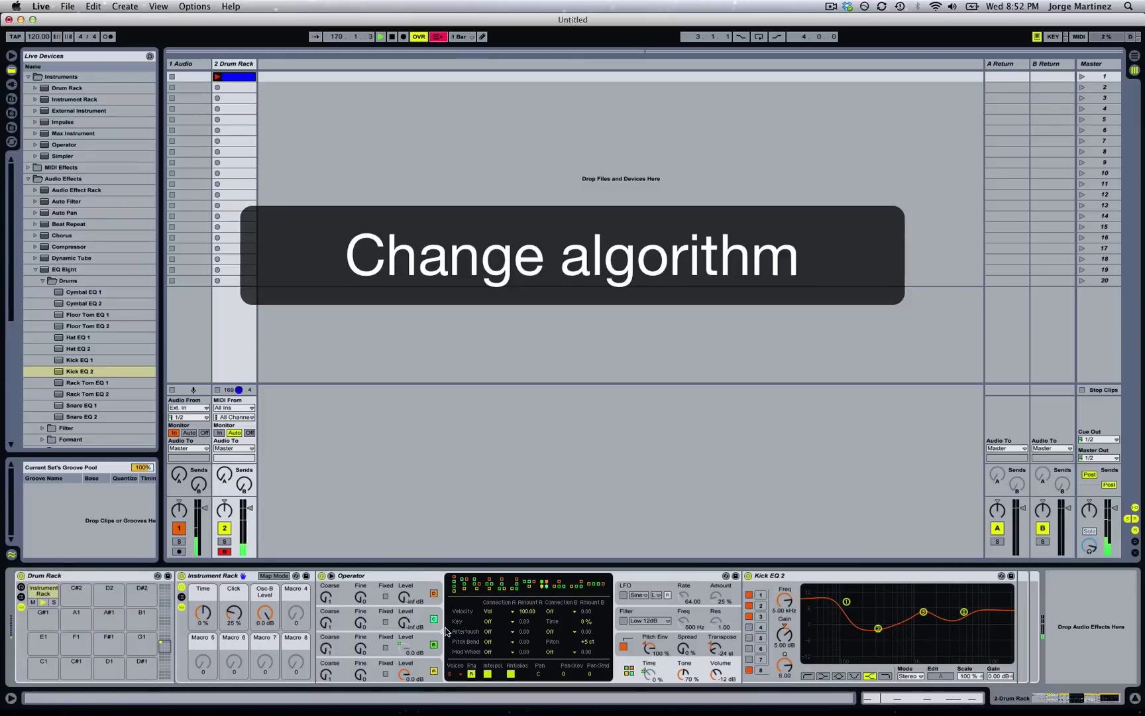
Step: Copy oscillator A's settings to oscillator C
left_click(426, 613)
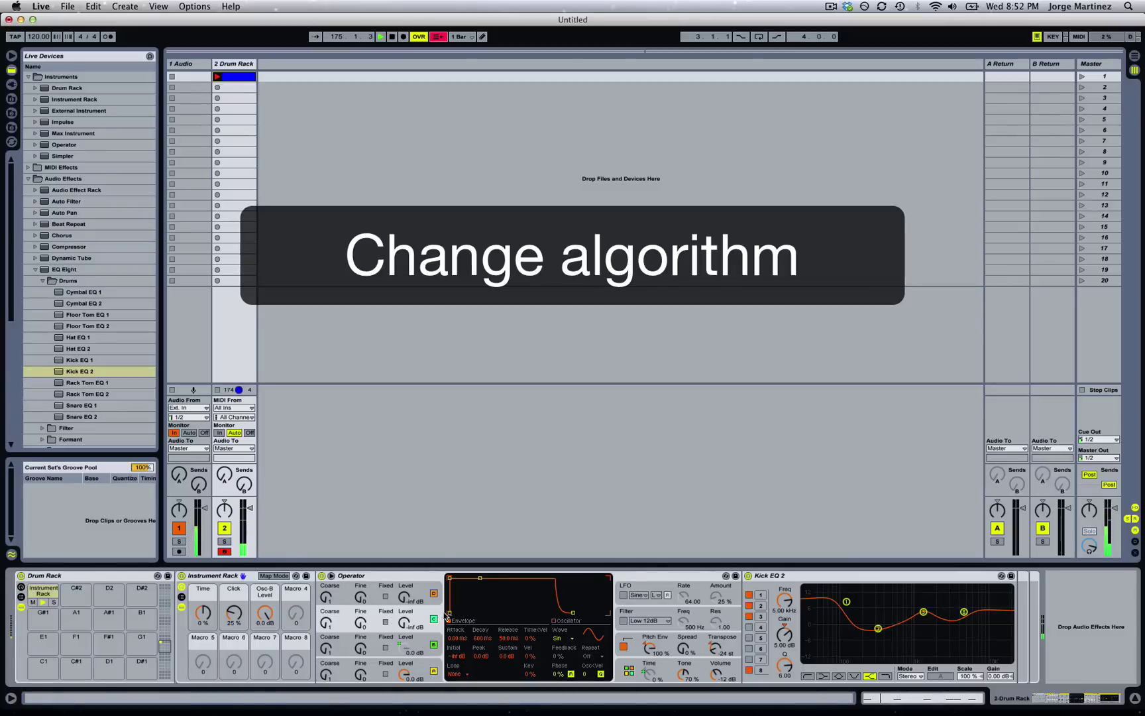
left_click(425, 666)
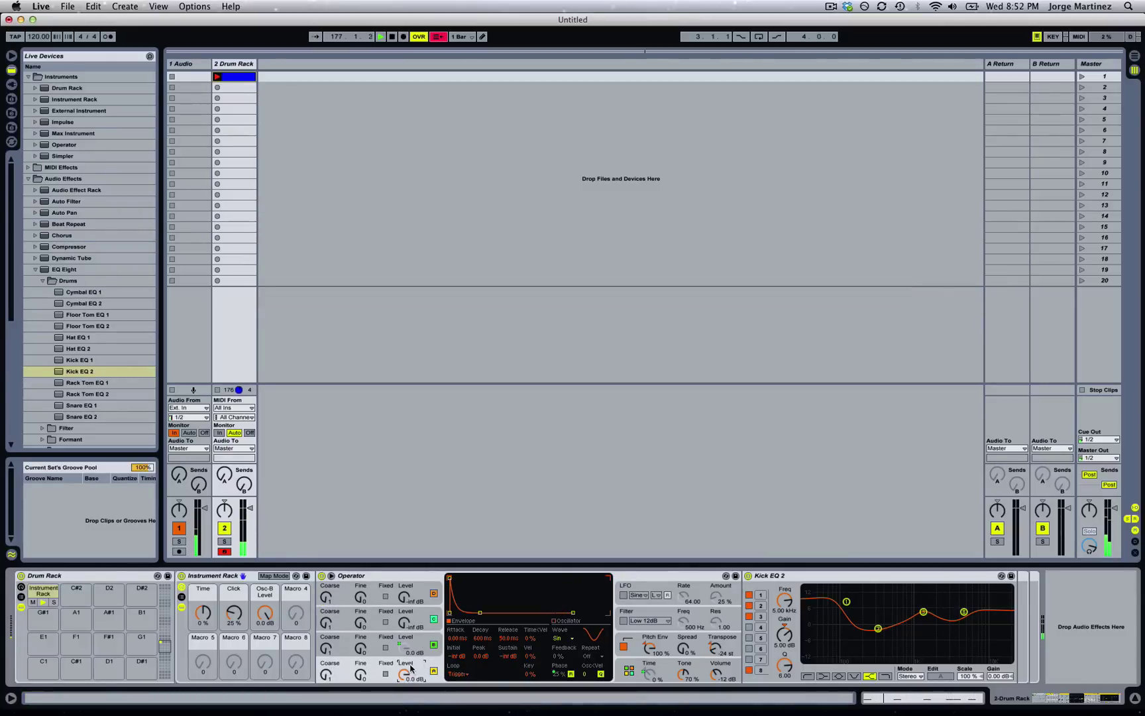
left_click(425, 616)
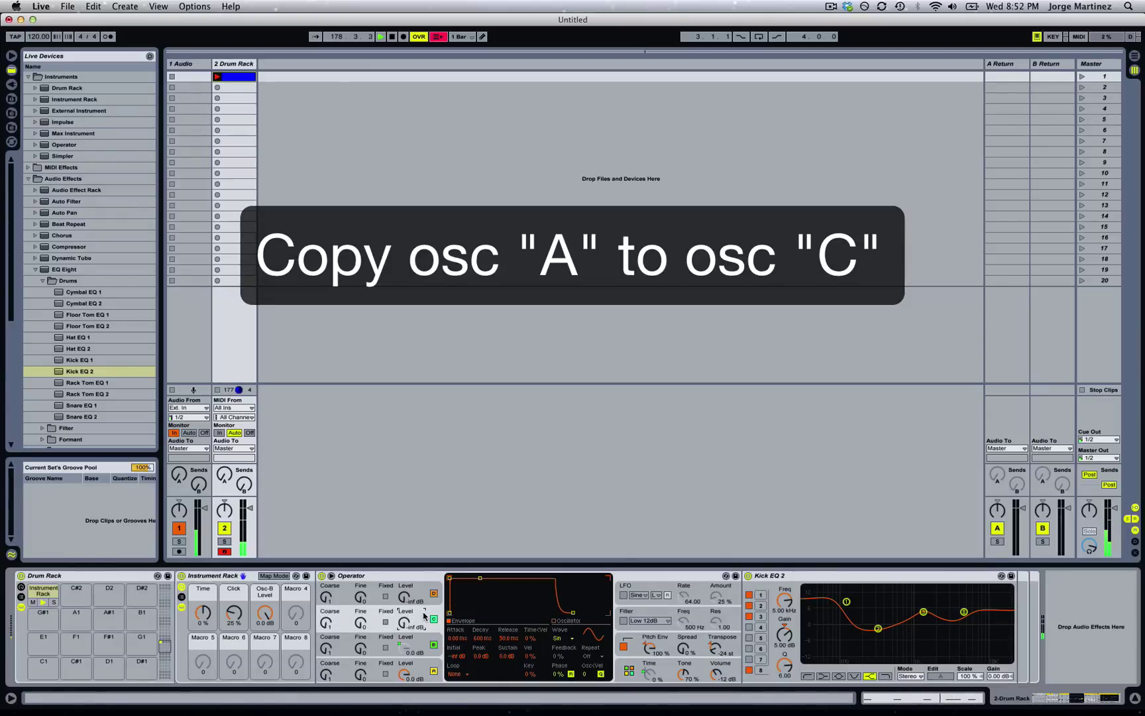
right_click(489, 601)
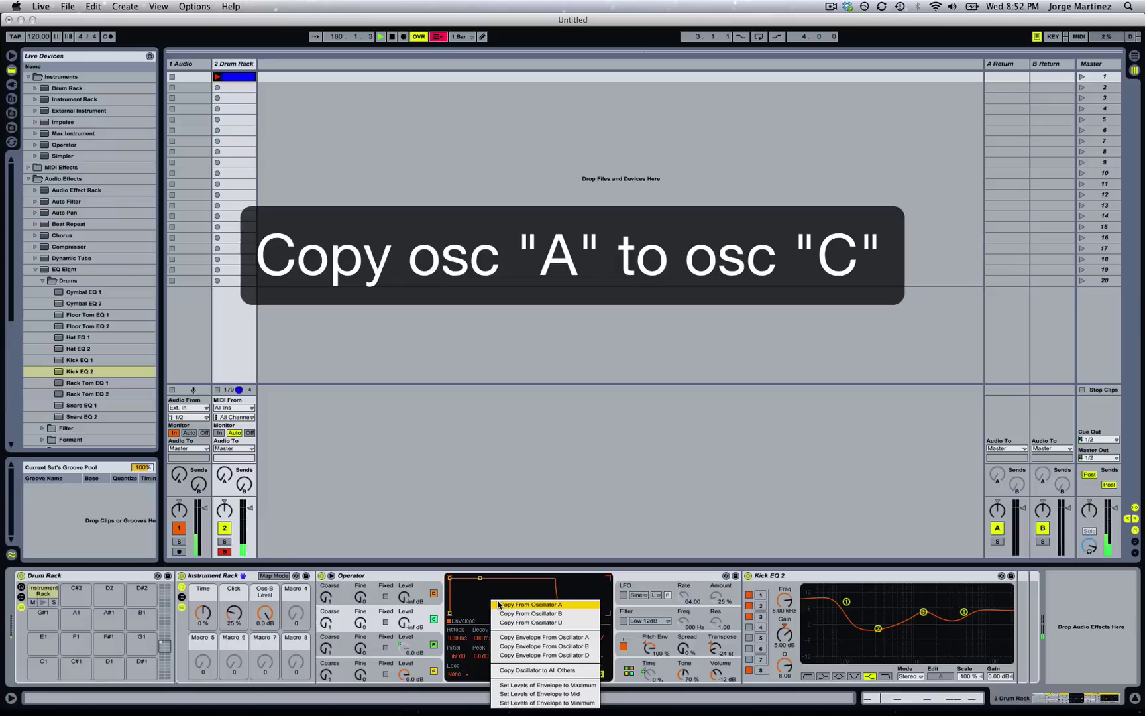
left_click(504, 605)
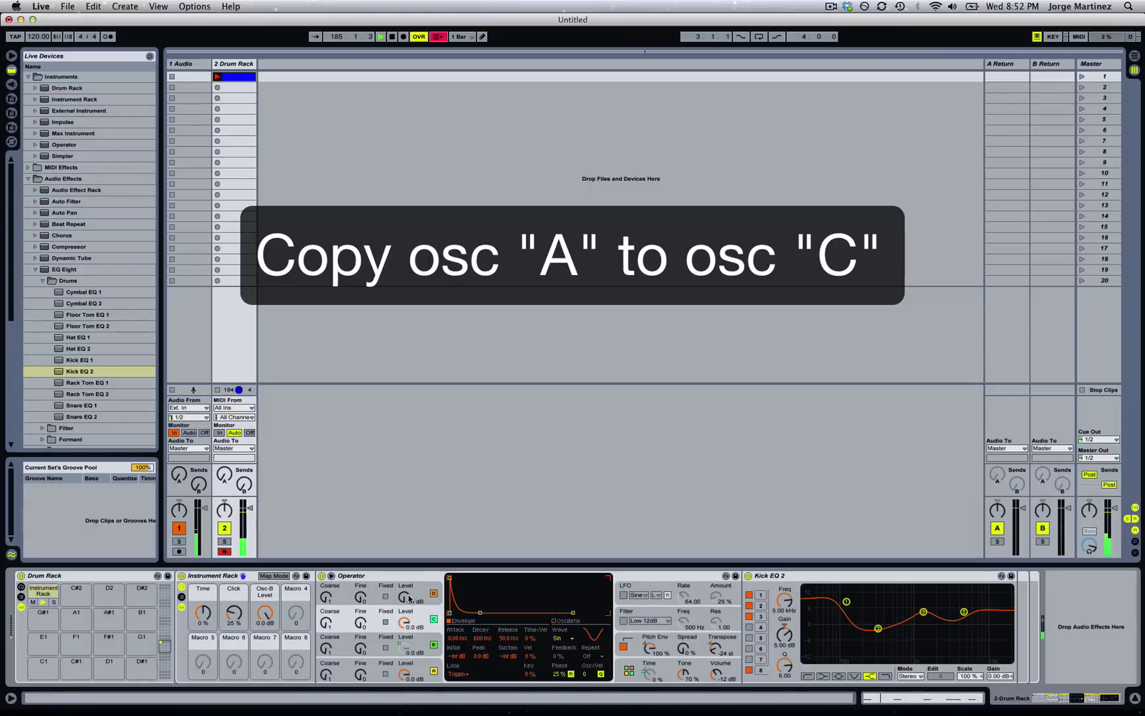
Step: Map oscillator C's phase to the Click macro as well and leave macro mapping mode
left_click(275, 576)
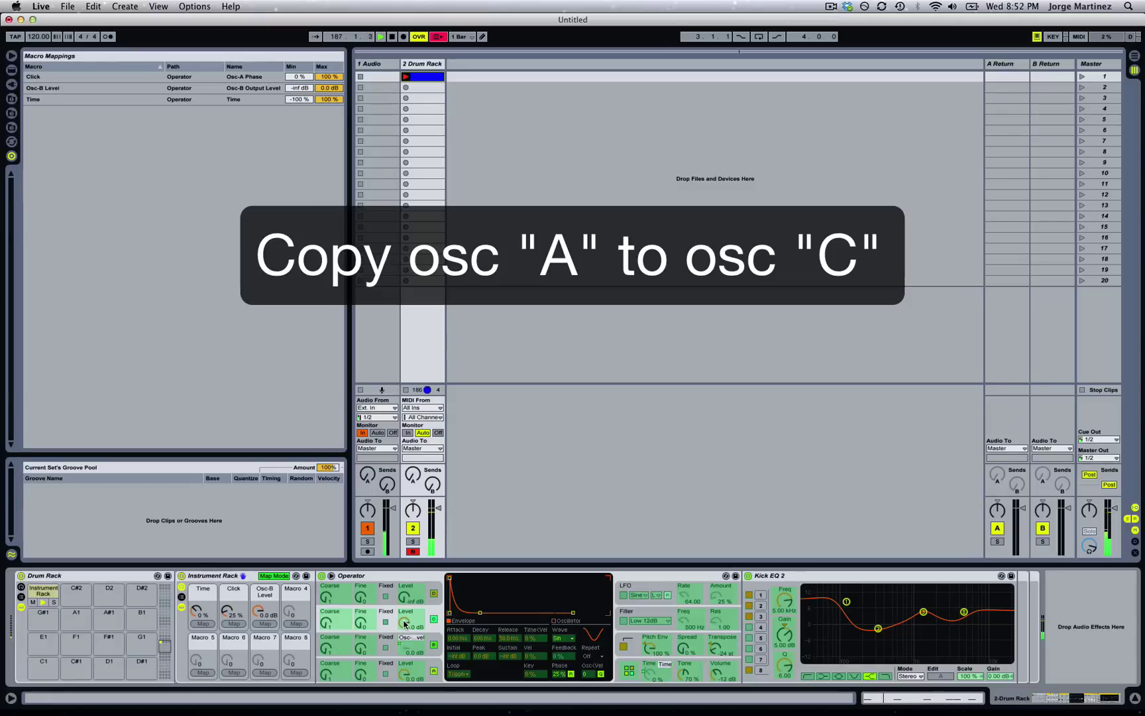
left_click(558, 673)
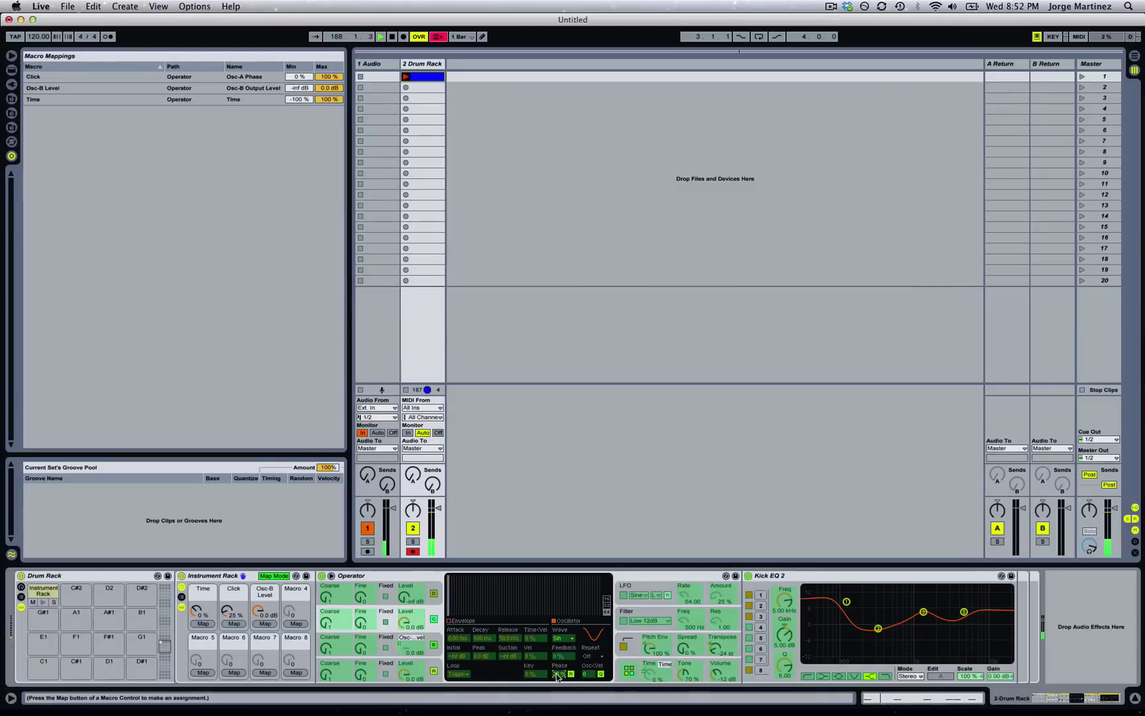
left_click(225, 622)
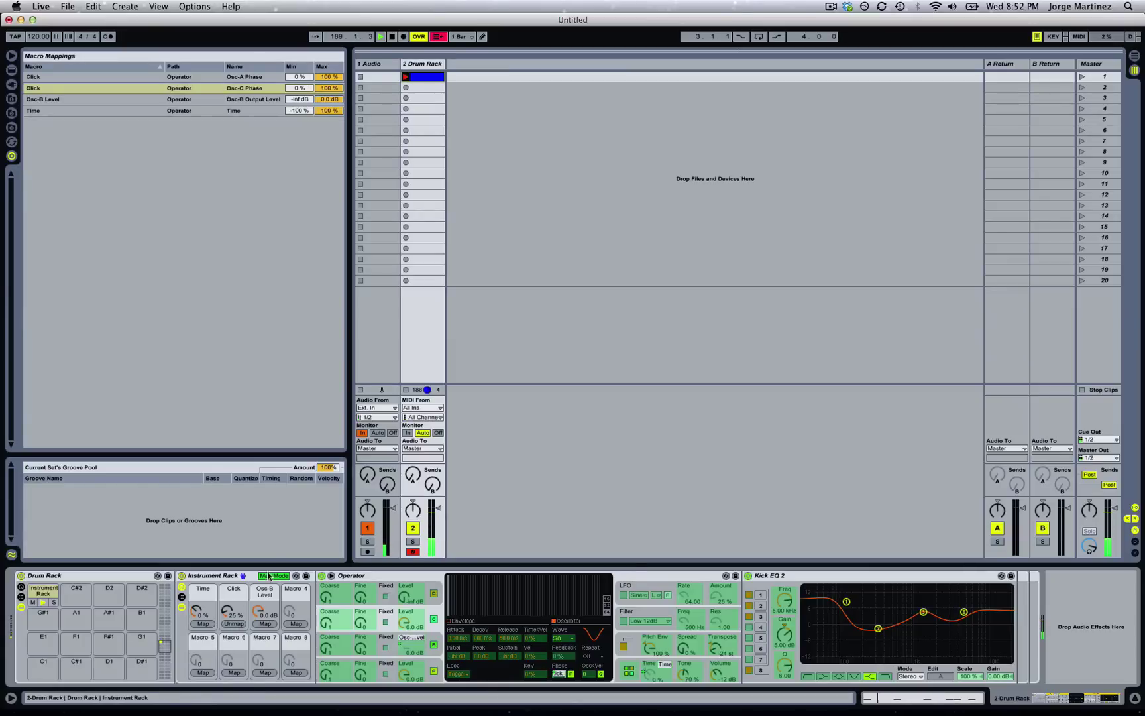
left_click(273, 575)
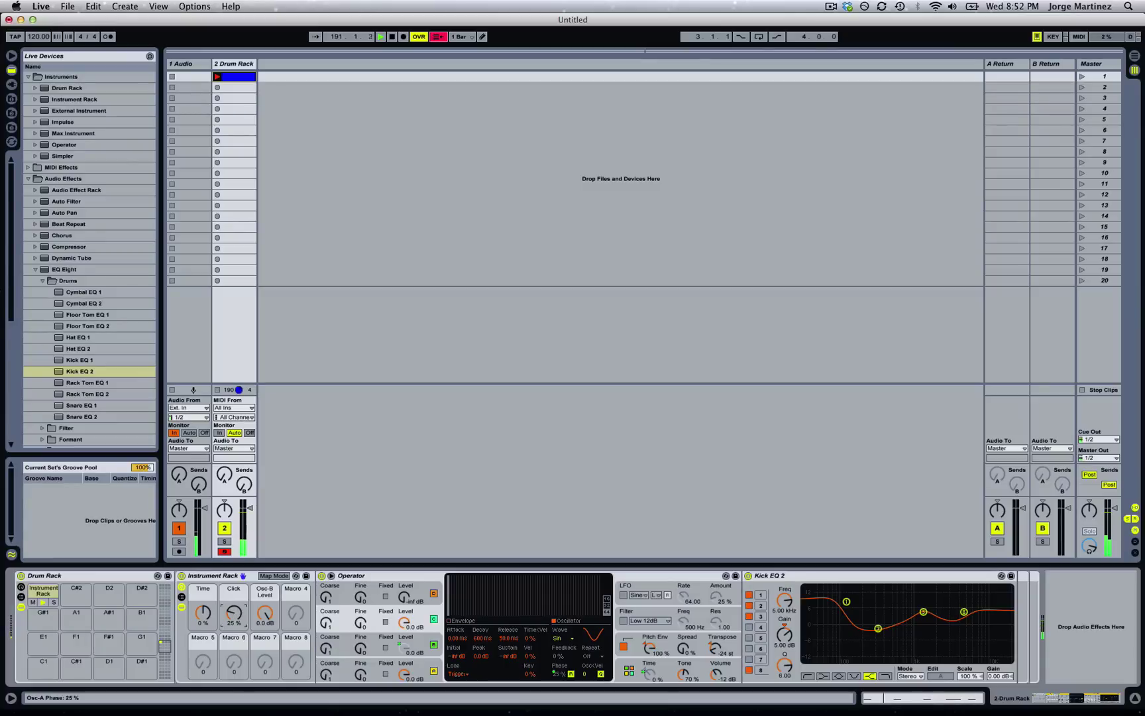
Step: Try the Click macro at 0% and the Osc-B Level macro at -inf dB, restoring them to 25% and 0.0 dB
left_click_drag(234, 613, 268, 640)
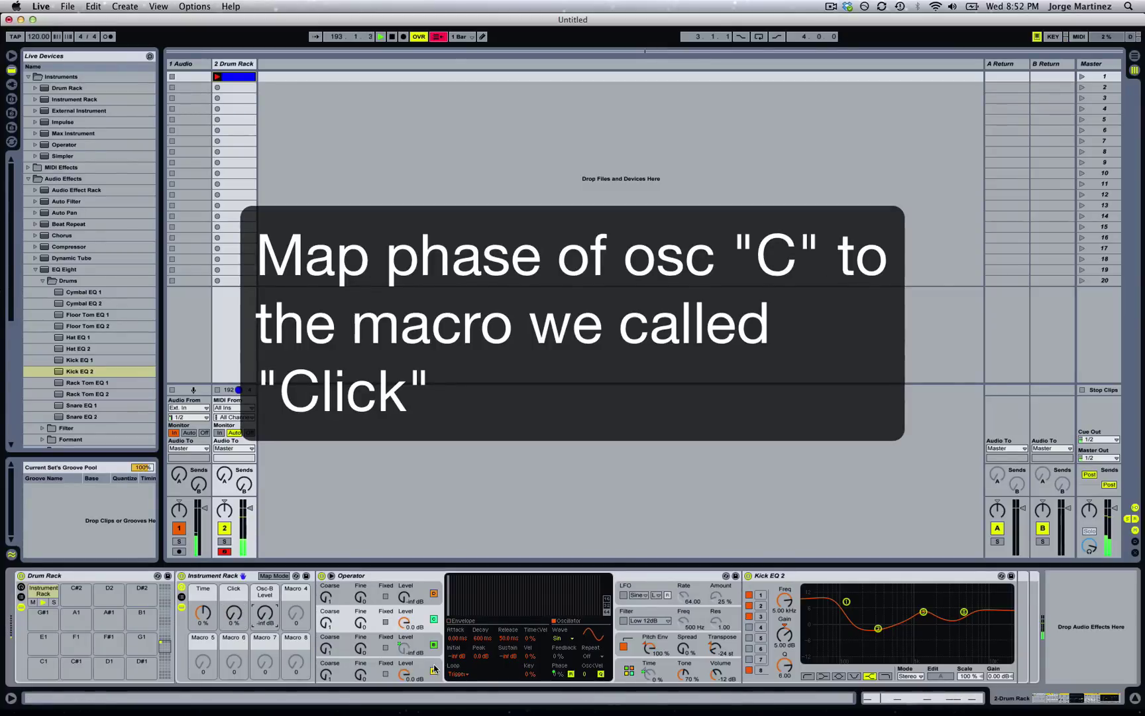
left_click_drag(233, 615, 263, 607)
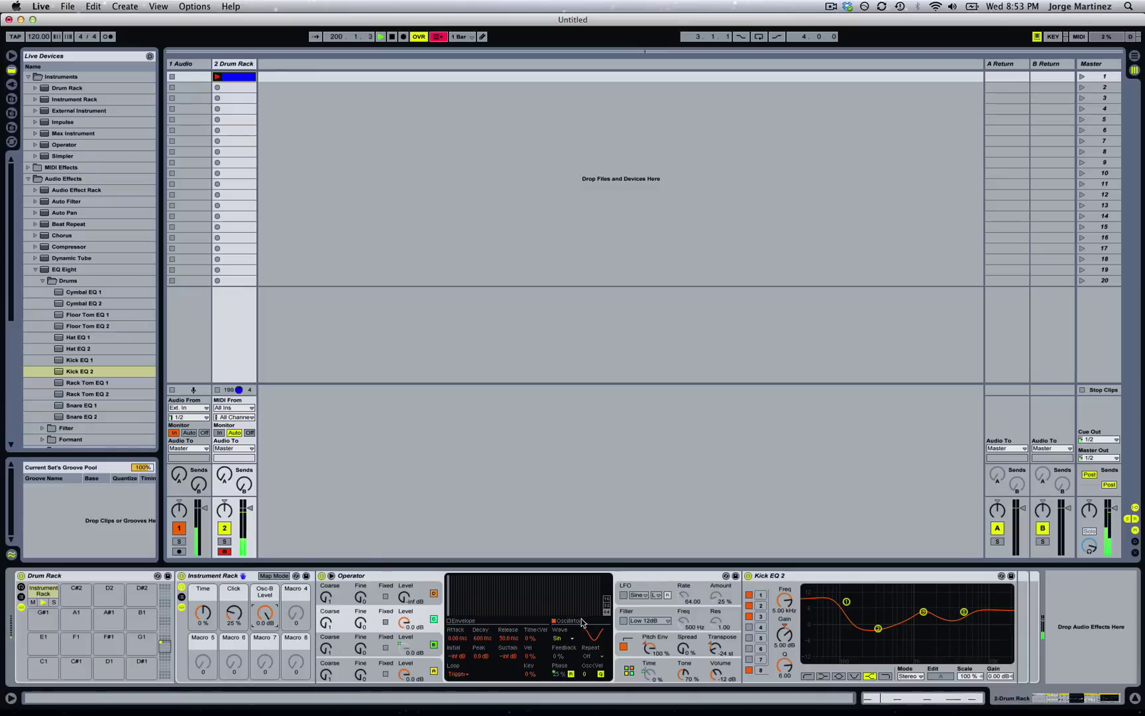
Step: Enable Operator's Low 12dB filter and raise its cutoff frequency to 18.5 kHz
left_click(656, 619)
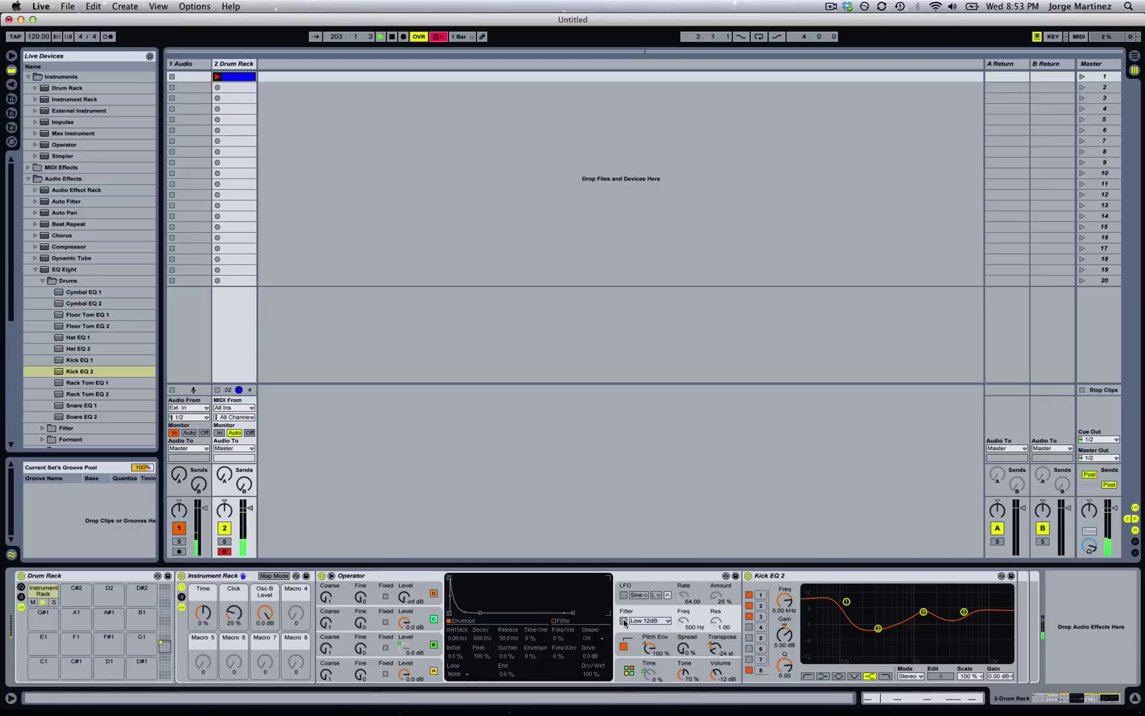
left_click(624, 621)
left_click_drag(680, 627, 682, 588)
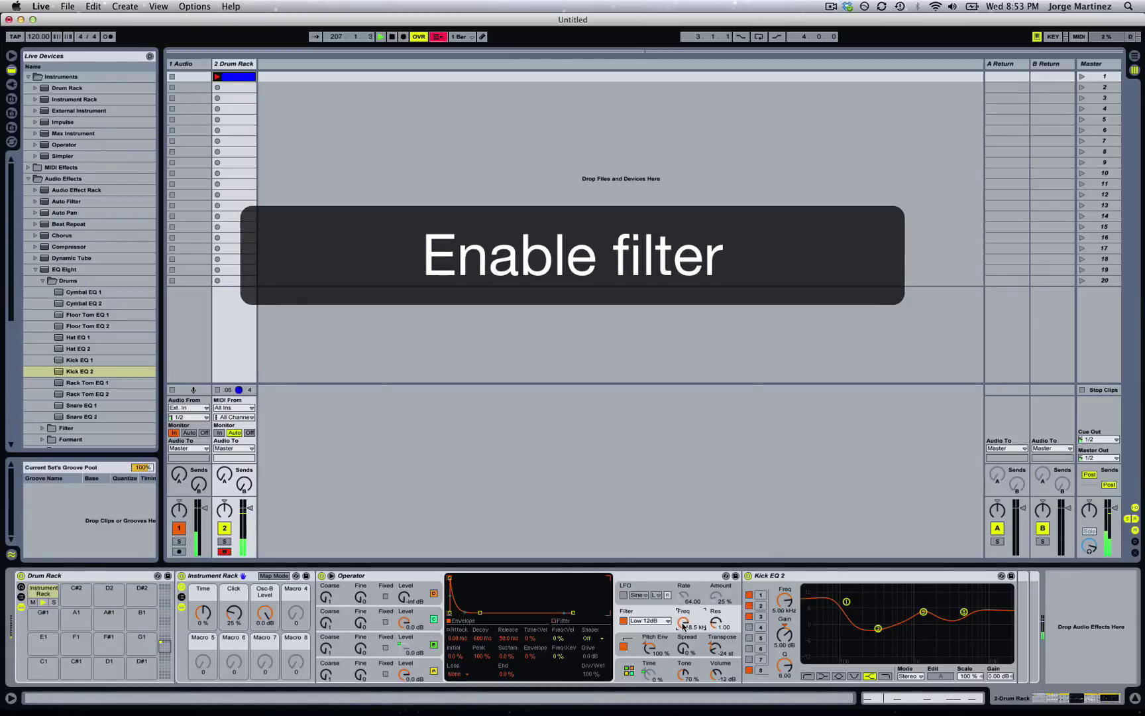
Step: Try the filter shaper's Soft, Hard, Sine and 4bit modes with different drive amounts
left_click(591, 638)
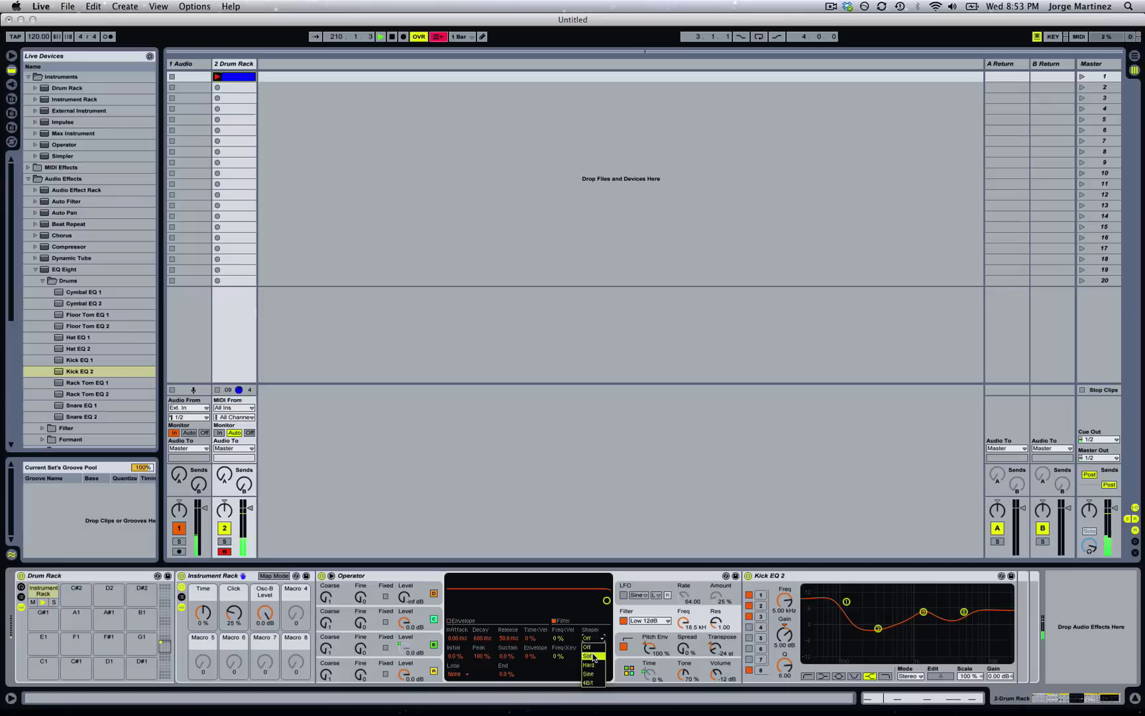
left_click(589, 656)
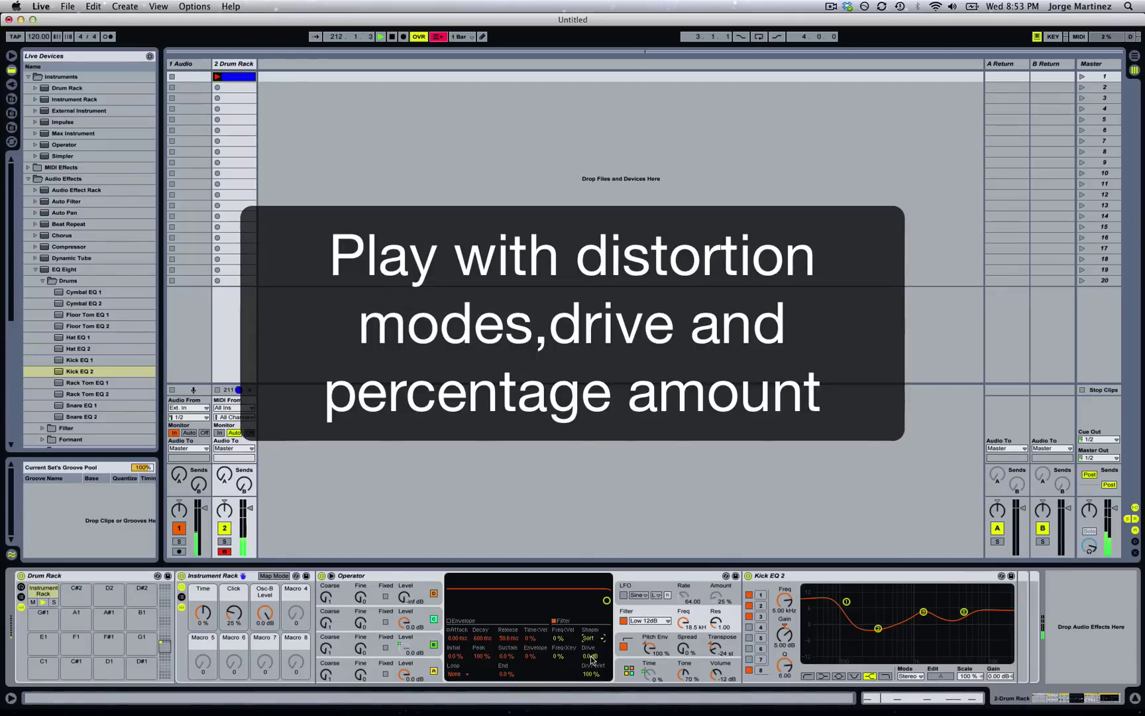
mouse_move(592, 660)
left_mouse_down()
mouse_move(592, 639)
mouse_move(592, 669)
left_mouse_up()
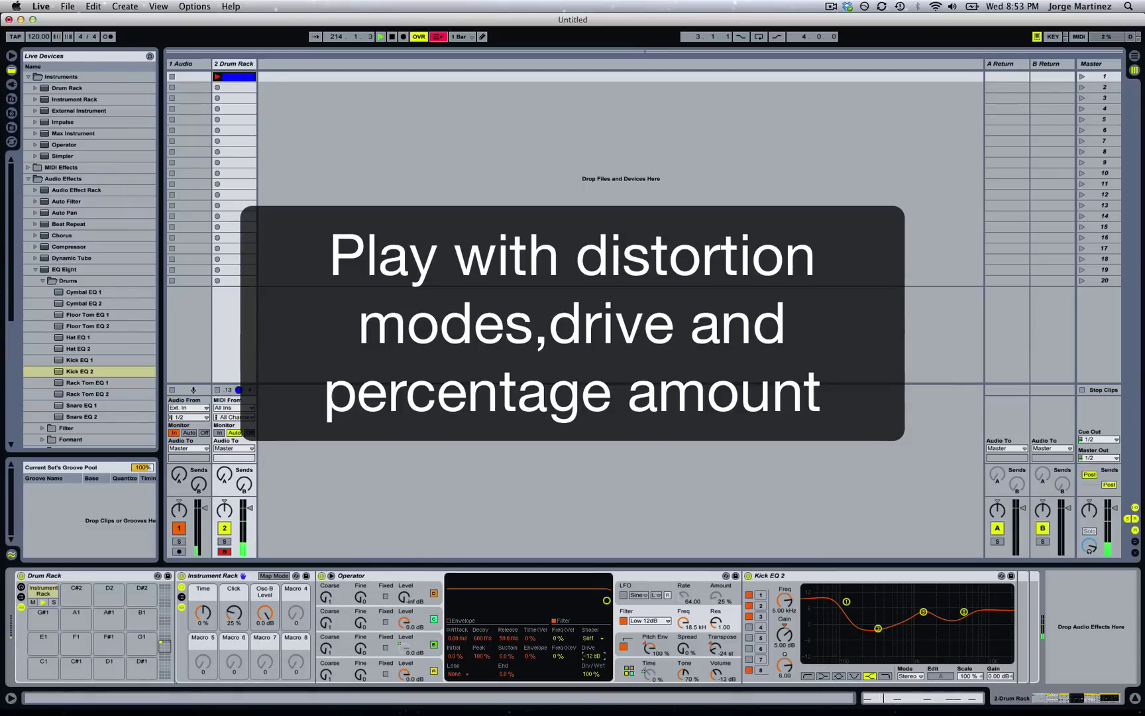
left_click(592, 638)
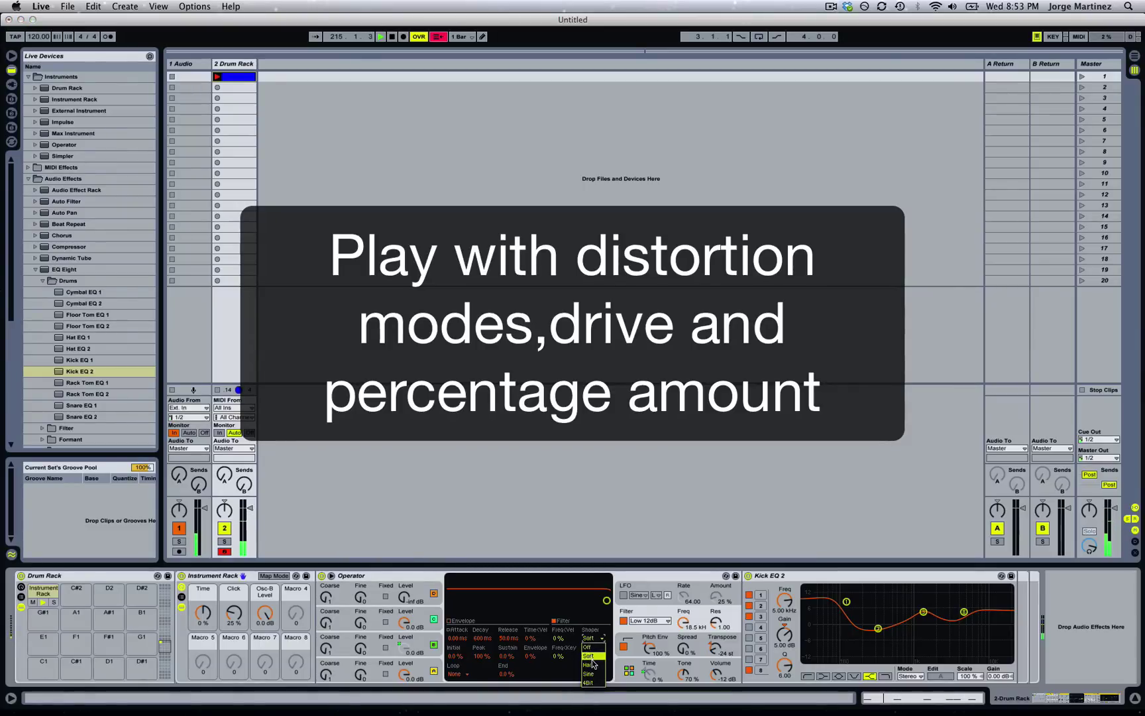
left_click(593, 664)
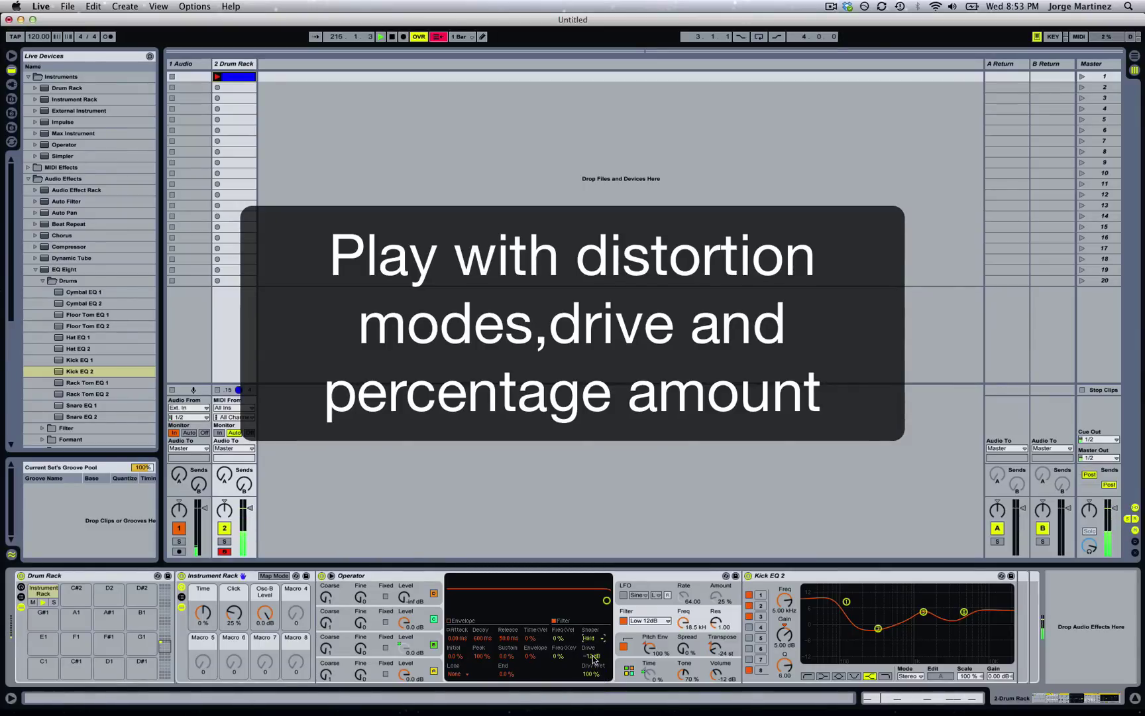
left_click_drag(593, 658, 593, 641)
left_click(593, 638)
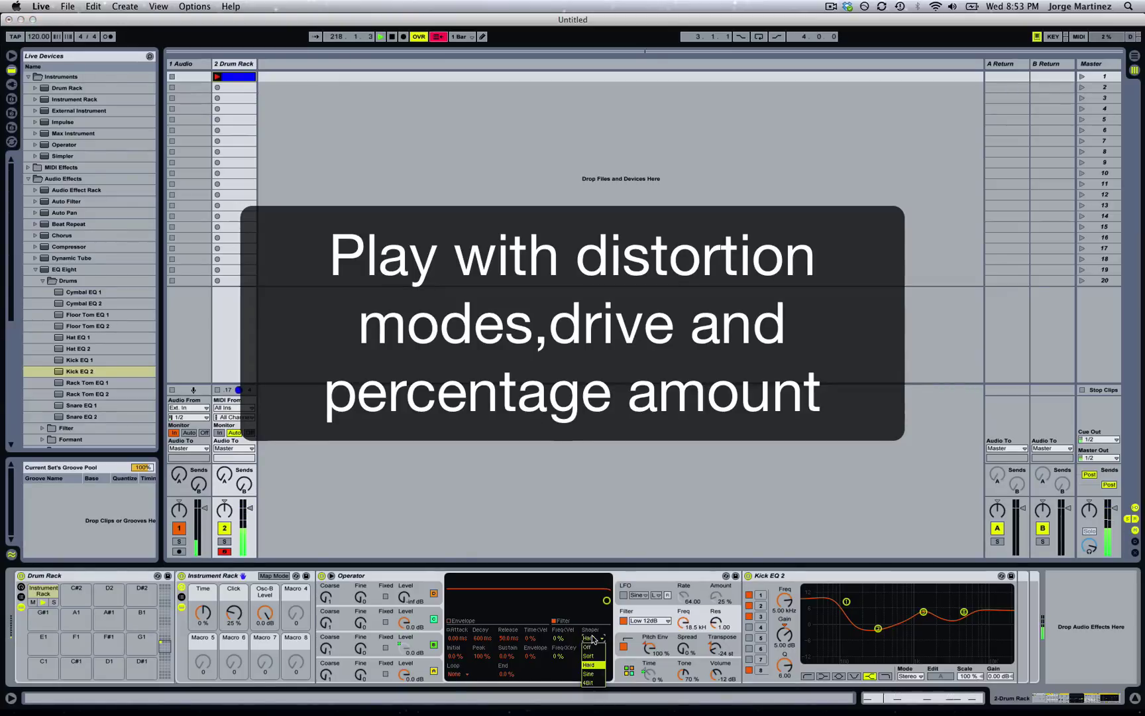
left_click(592, 668)
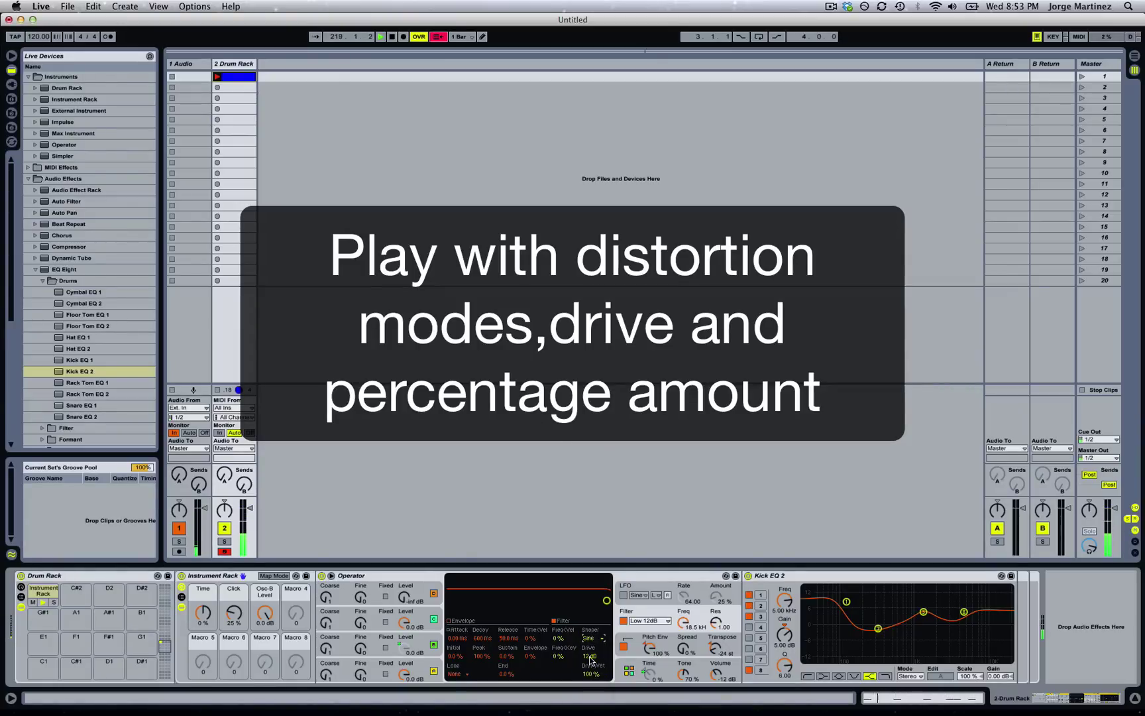
left_click_drag(590, 657, 590, 667)
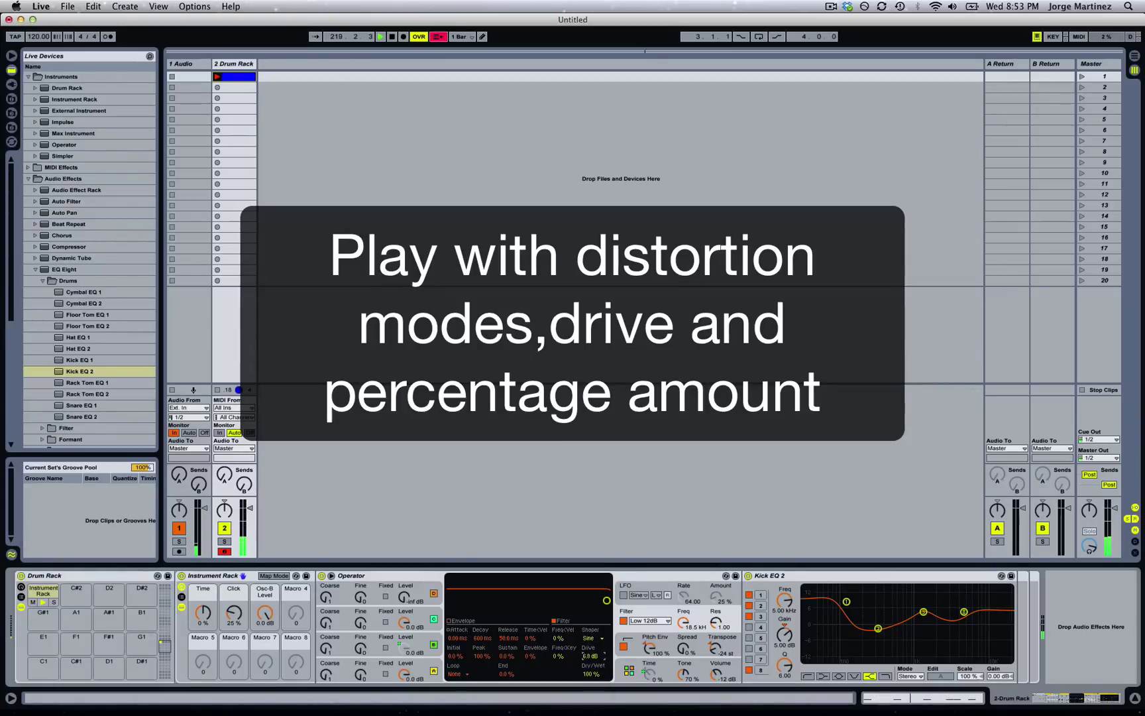
left_click(590, 638)
left_click(593, 647)
Step: Set the filter shaper to Hard, adjust its drive and lower its Dry/Wet to about 30%
left_click(592, 640)
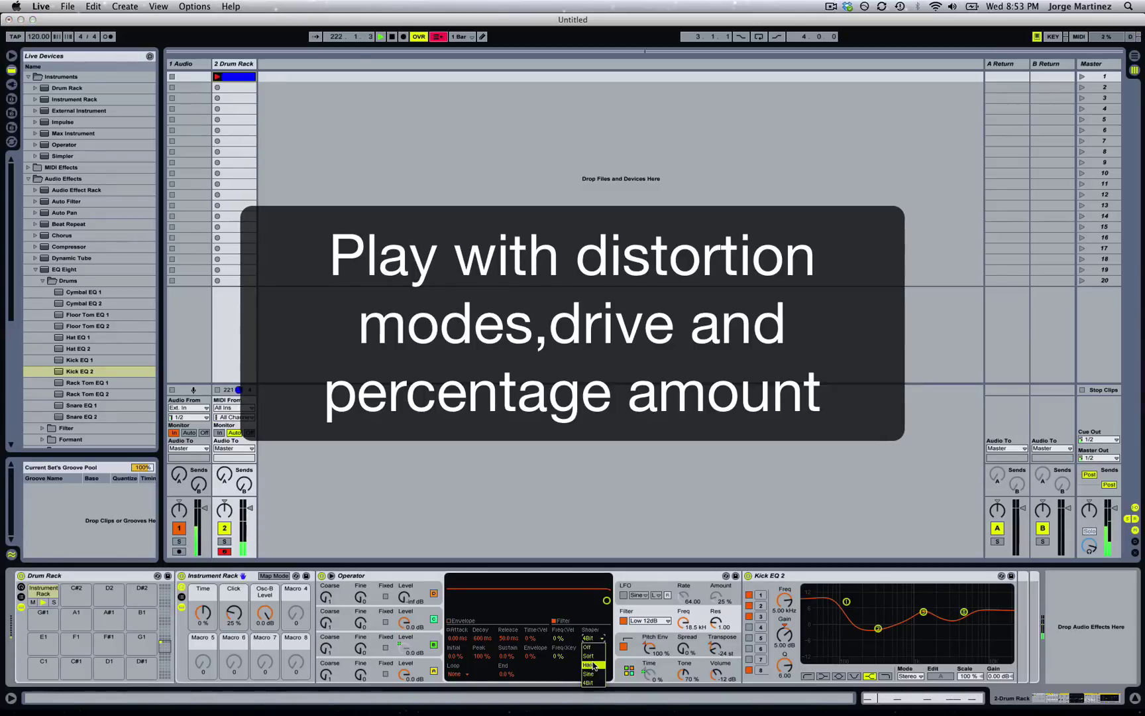
left_click(592, 659)
left_click_drag(591, 656, 592, 638)
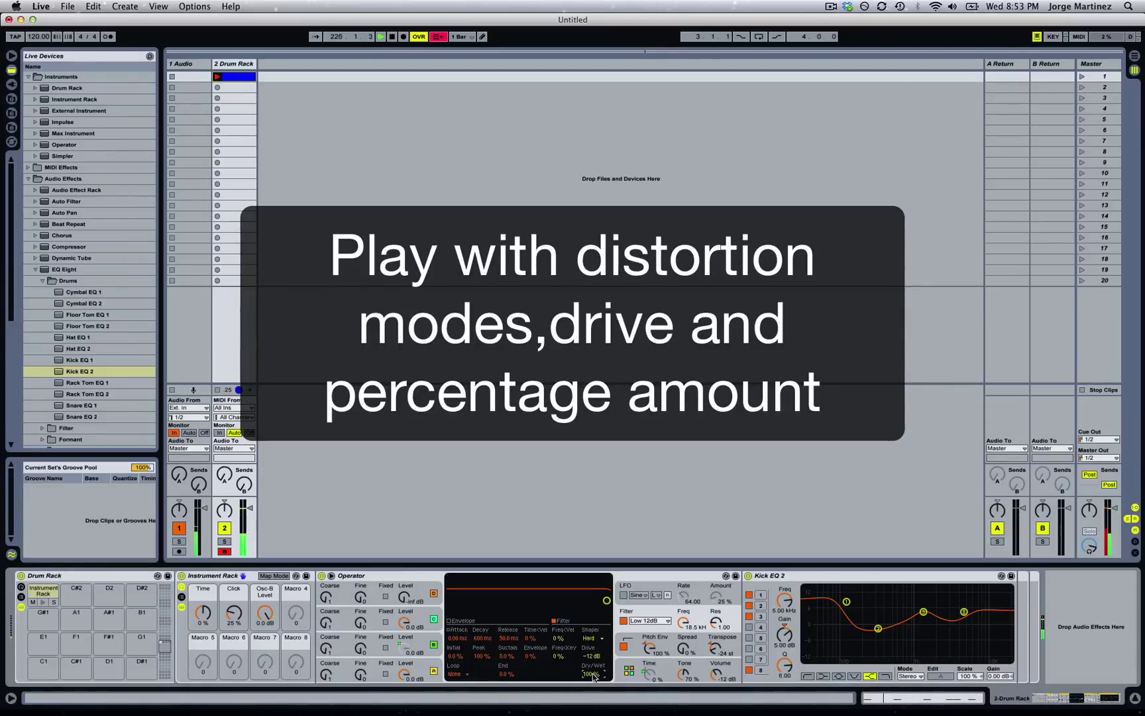
mouse_move(591, 674)
left_mouse_down()
mouse_move(592, 709)
mouse_move(592, 682)
left_mouse_up()
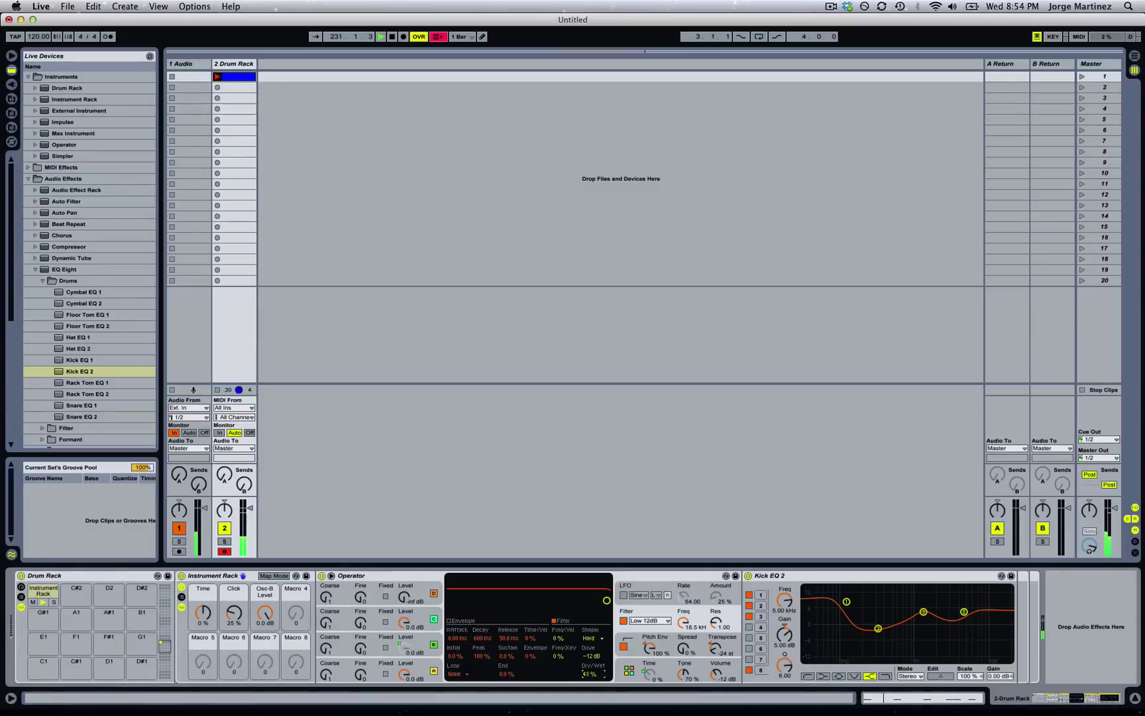
left_click_drag(592, 689, 593, 676)
left_click_drag(592, 674, 592, 676)
Step: Map the filter shaper's Dry/Wet amount to the fourth macro and leave macro mapping mode
left_click(272, 575)
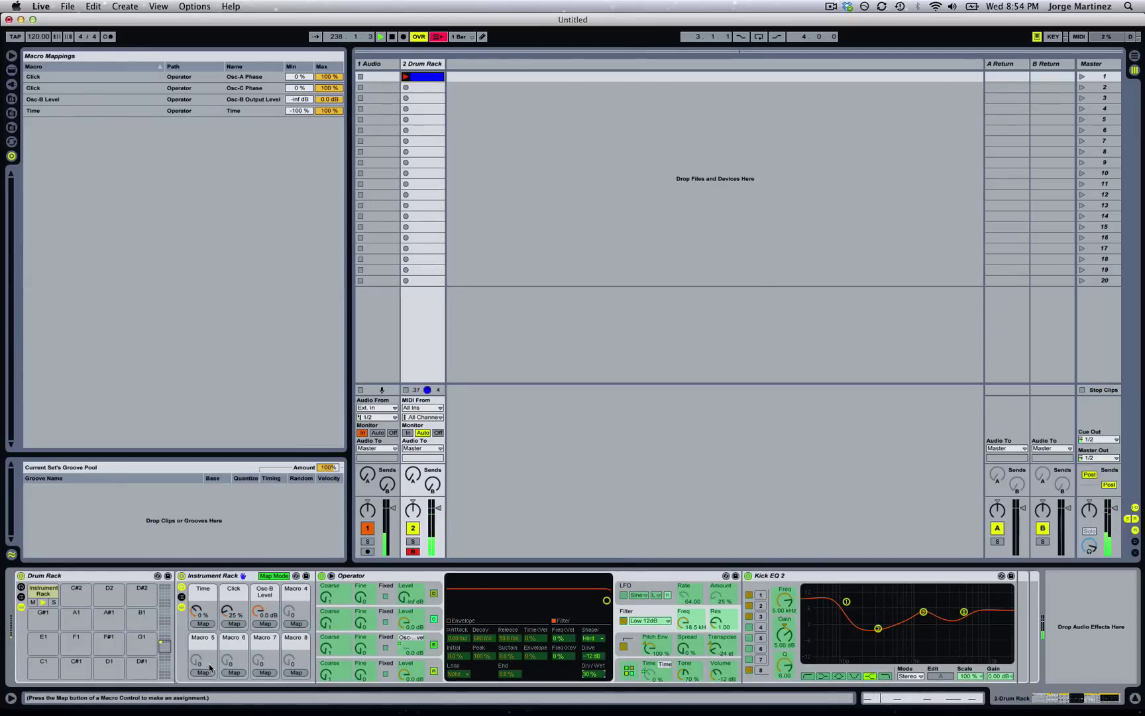
left_click(296, 623)
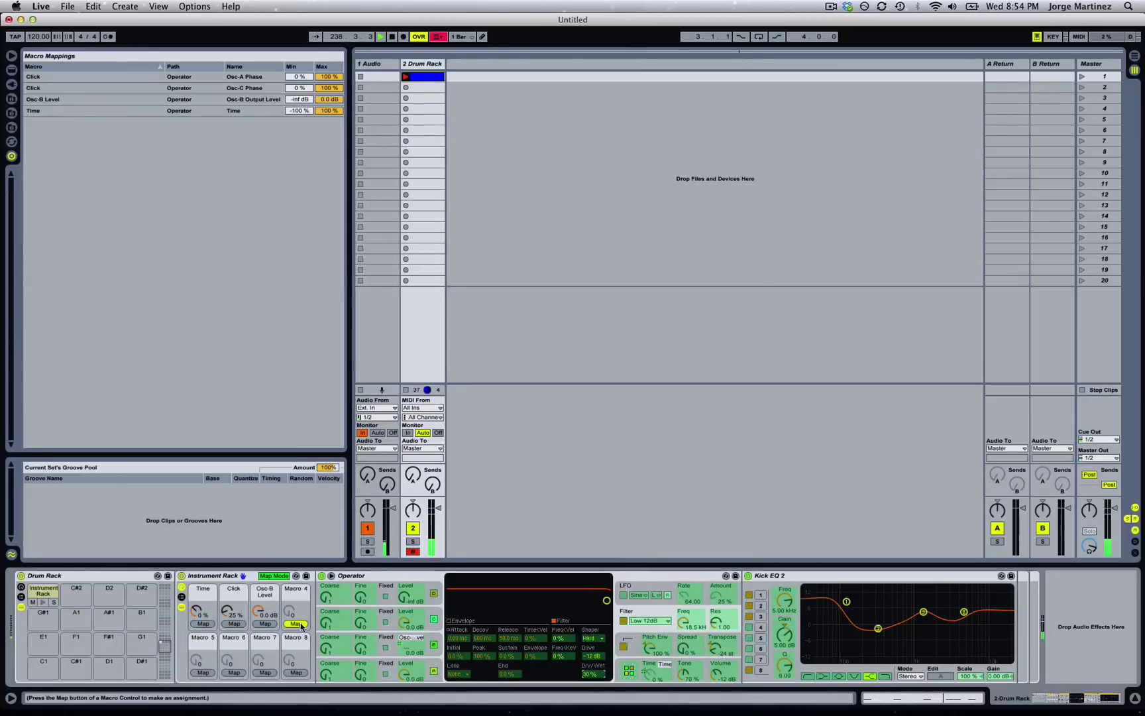
left_click(274, 575)
Step: Rename the fourth macro as Dist and set it to 25% after trying it at 100%
left_click_drag(296, 612, 295, 600)
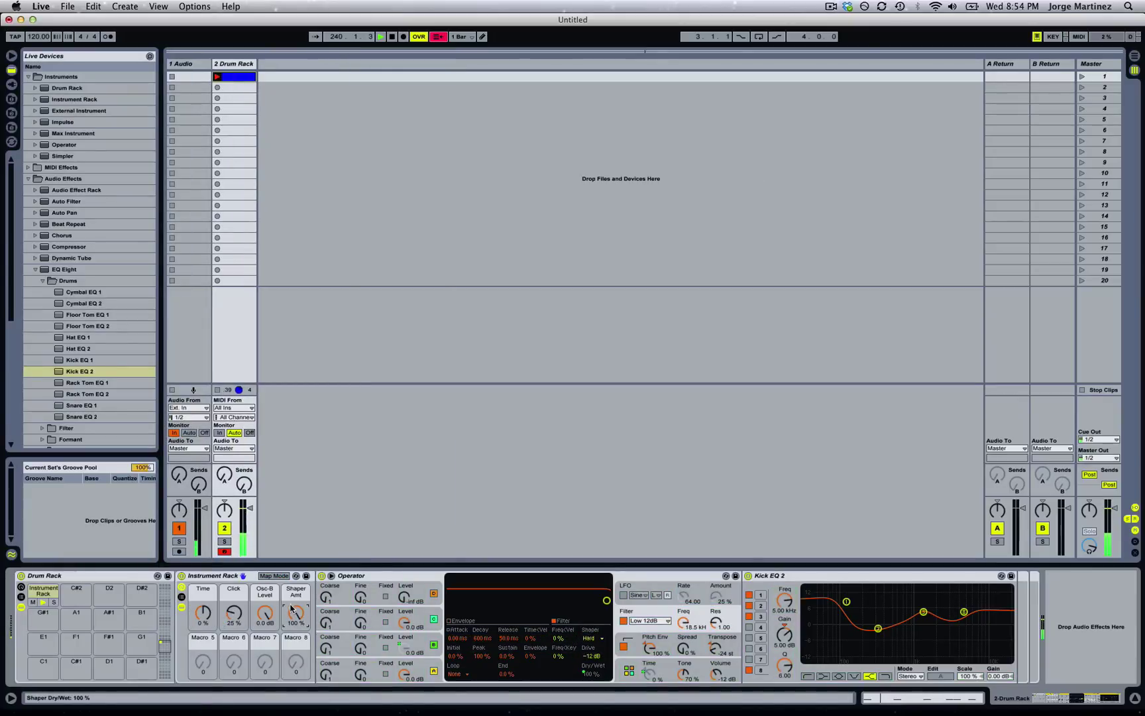
key("super+r")
type("Di")
left_click_drag(296, 613, 296, 656)
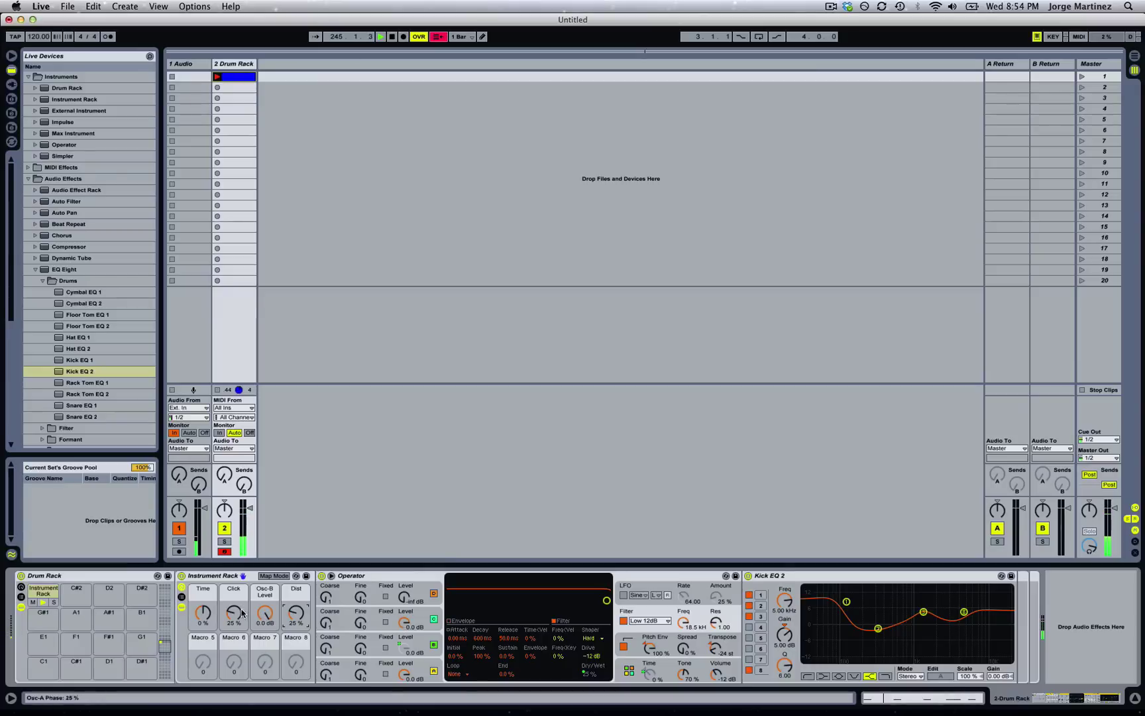
Step: Map oscillator B's envelope decay to the fifth macro and set that macro to 12.3 ms
left_click(427, 641)
left_click(450, 620)
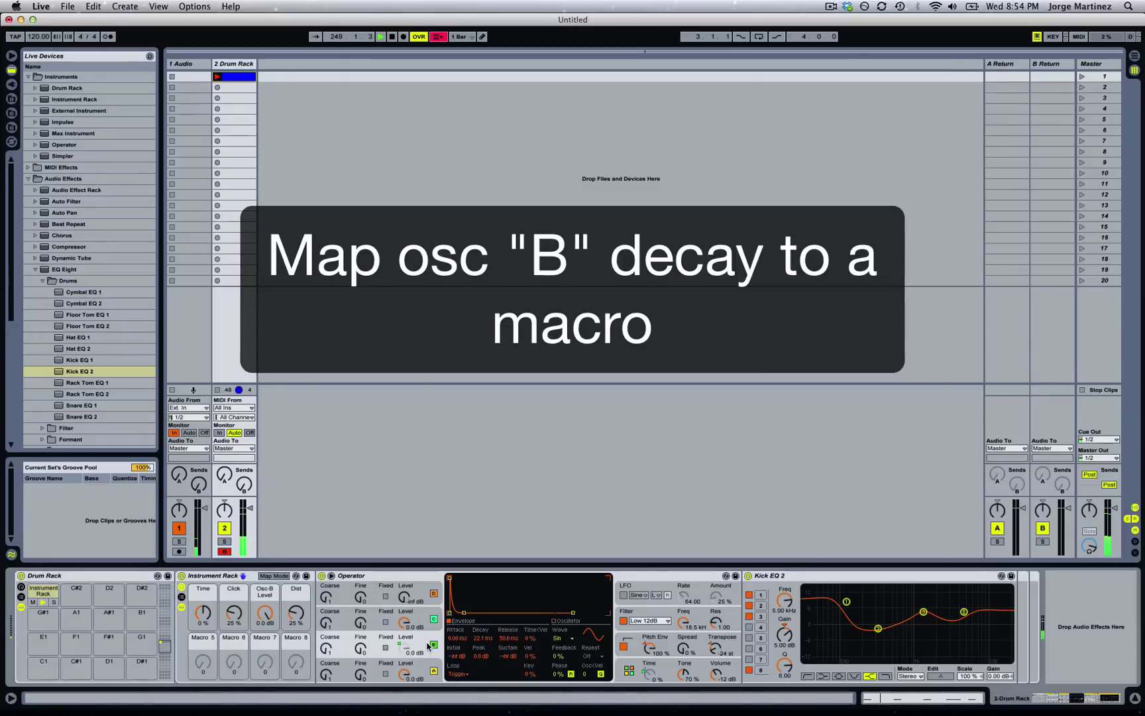
left_click(274, 575)
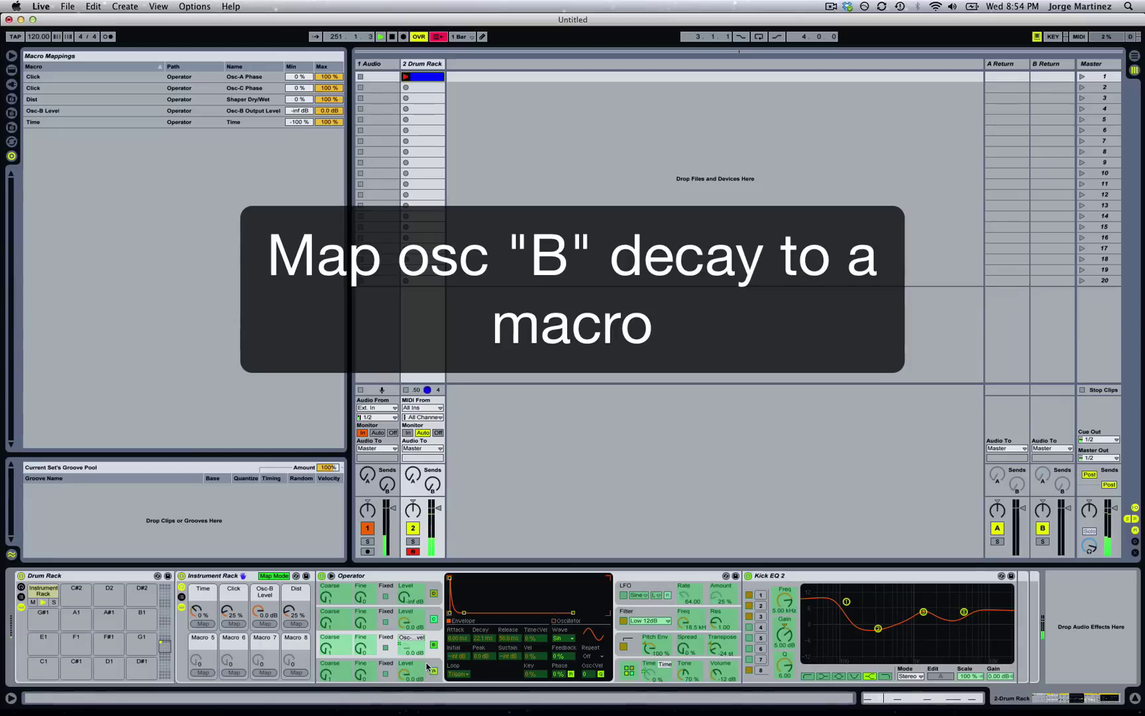
left_click(484, 637)
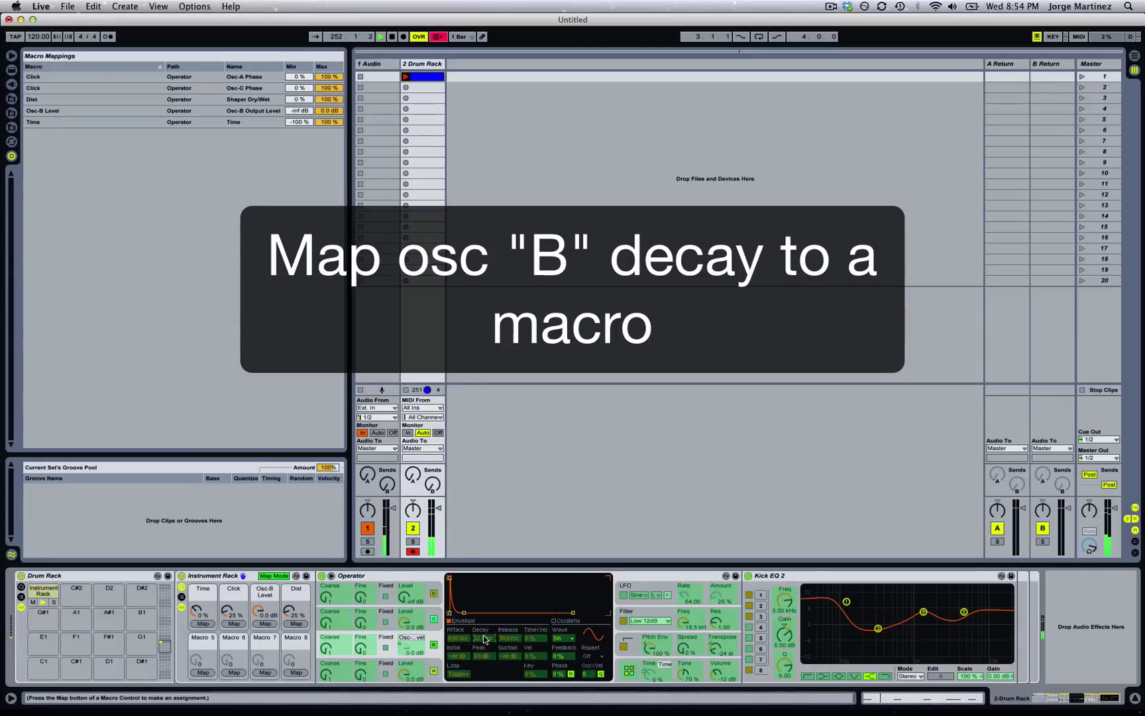
left_click(212, 671)
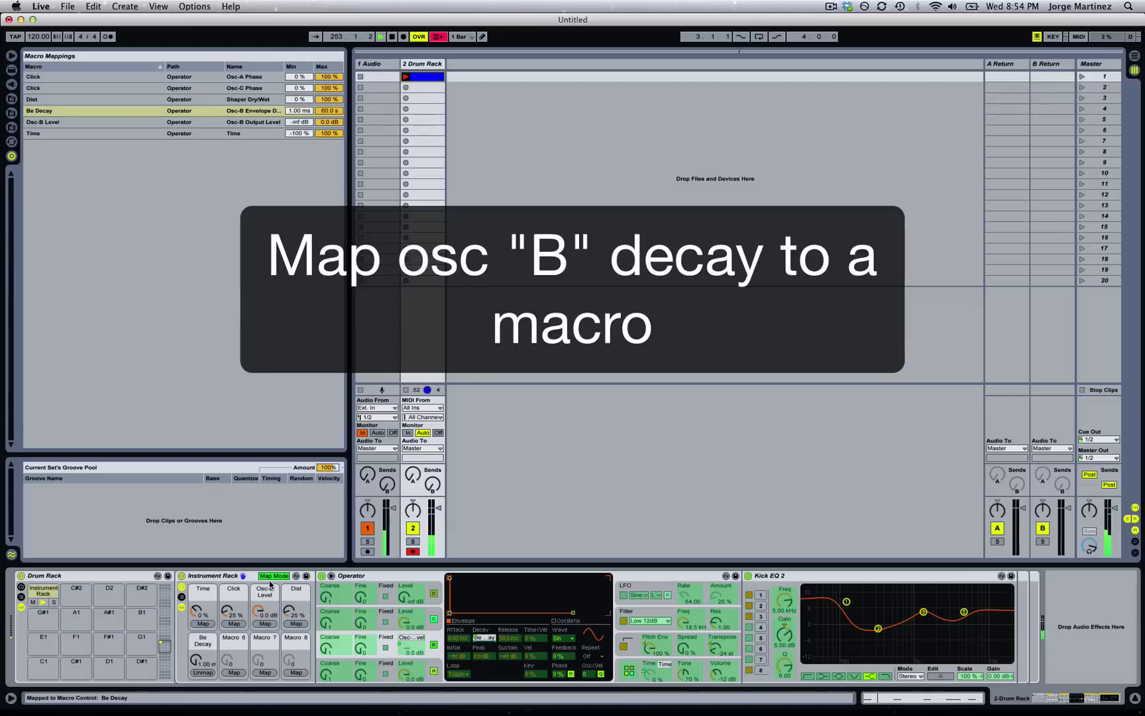
key("super+m")
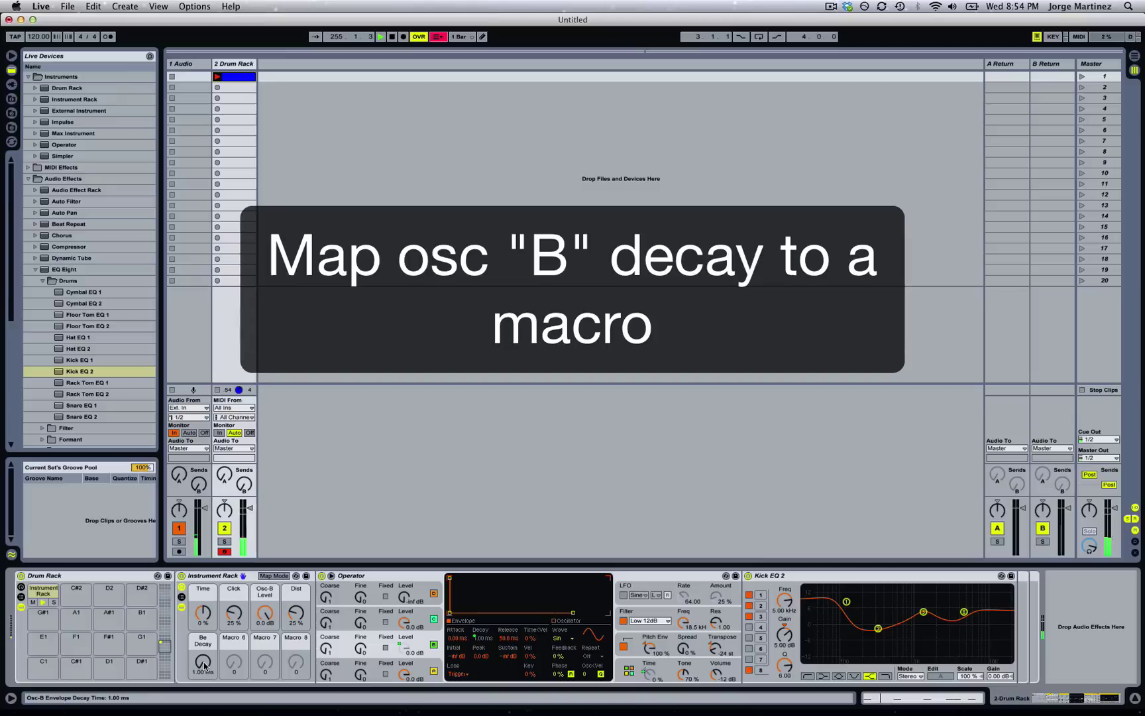
mouse_move(205, 665)
left_mouse_down()
mouse_move(205, 626)
mouse_move(205, 663)
left_mouse_up()
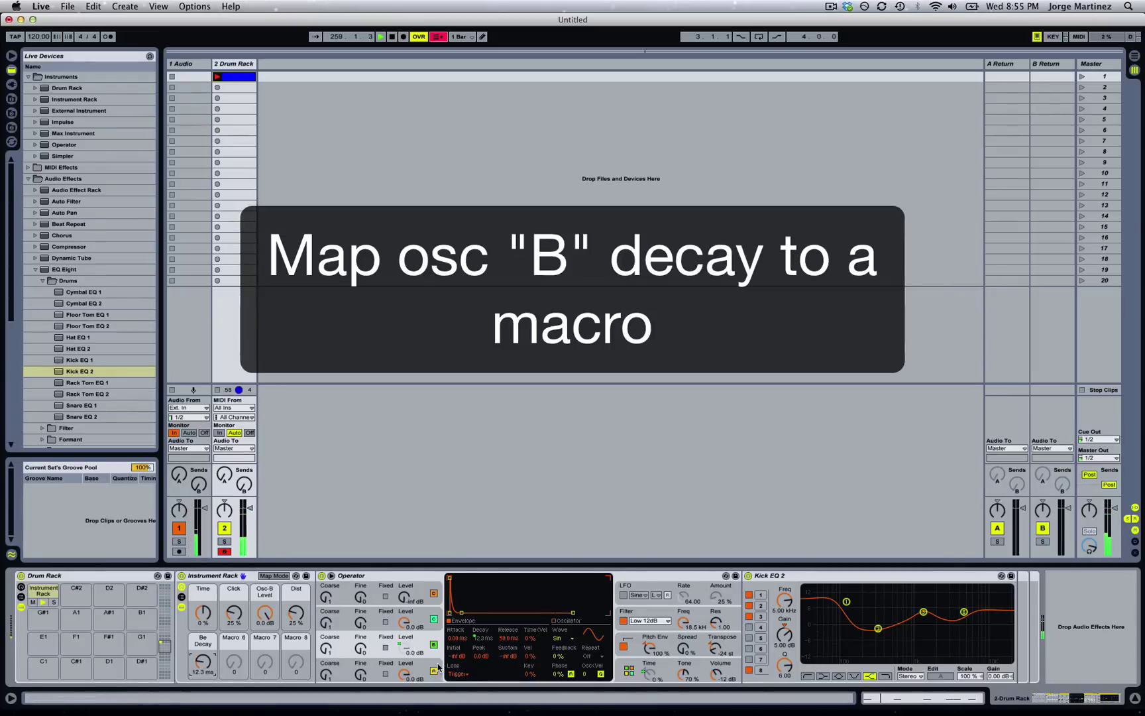
Step: Try oscillator B's coarse tuning and enable oscillator B as a destination of the pitch envelope
left_click(668, 663)
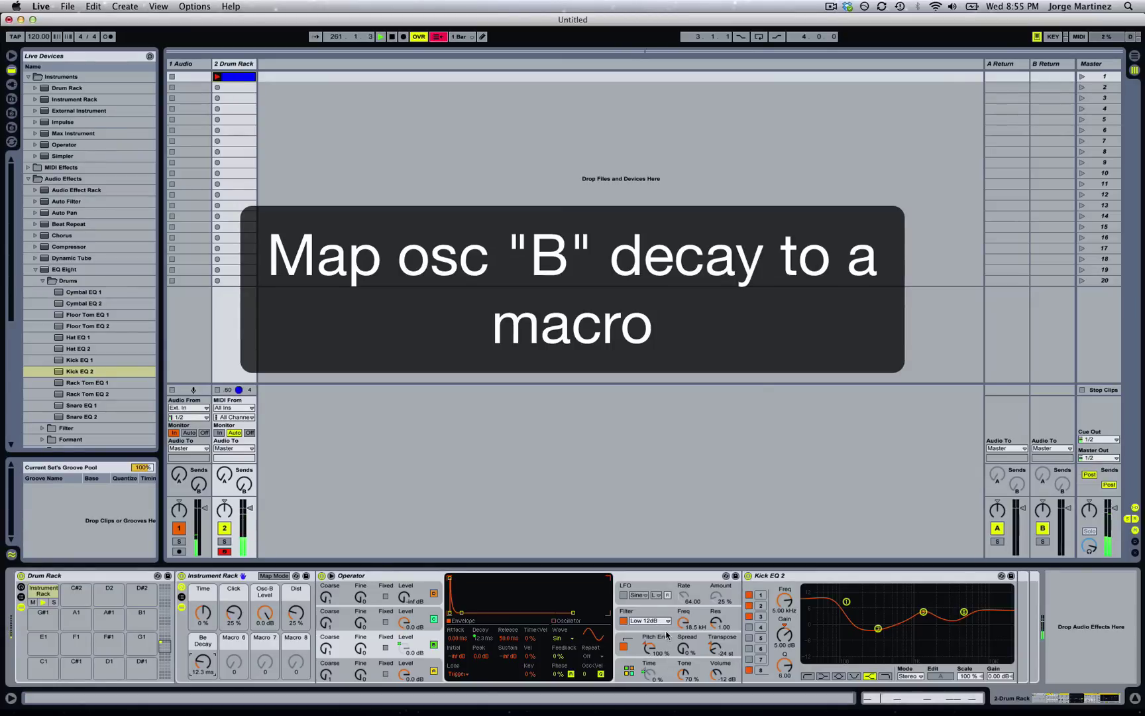
left_click(671, 637)
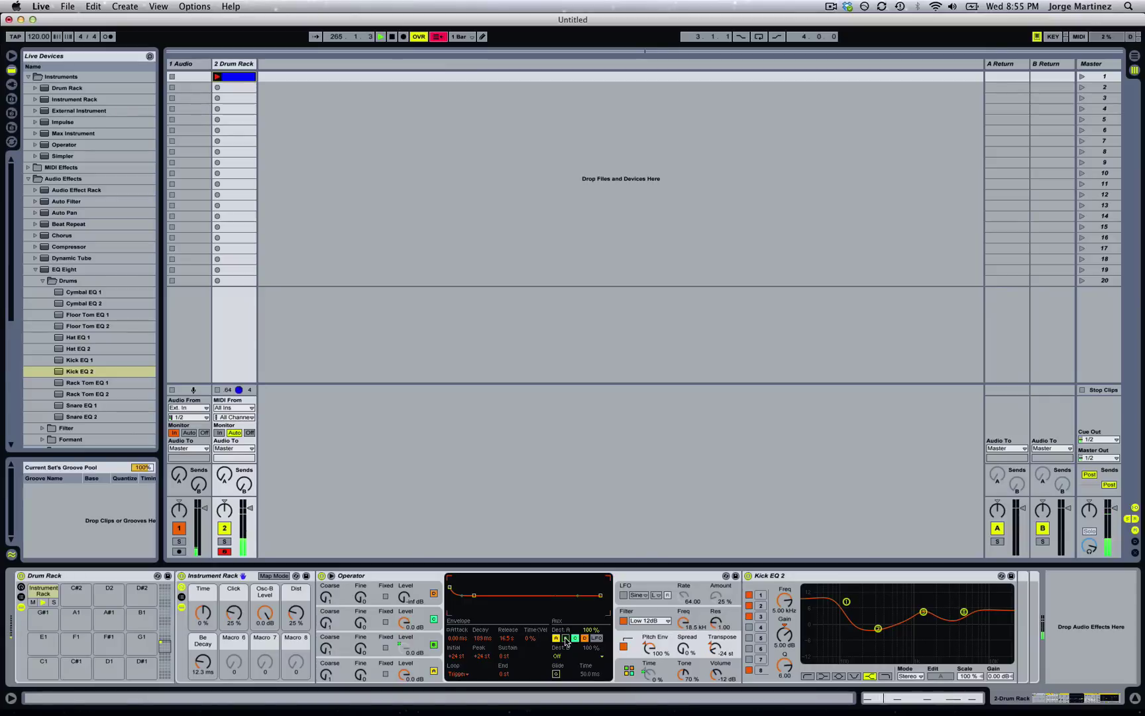
left_click(324, 652)
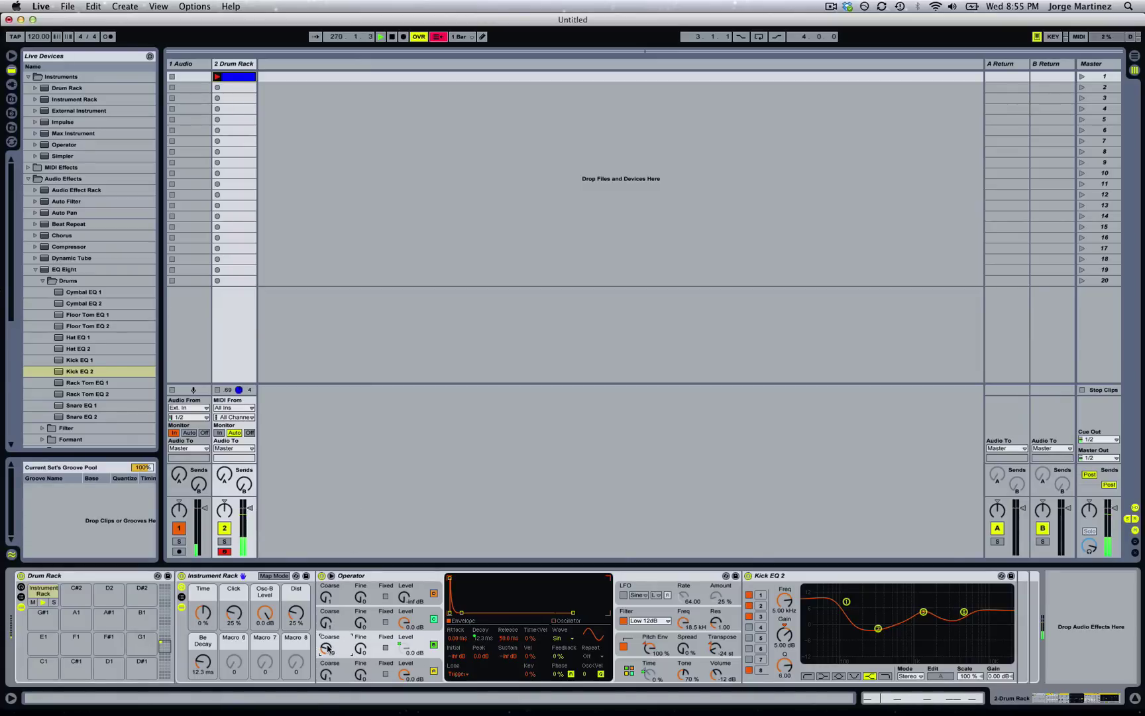
mouse_move(327, 651)
left_mouse_down()
mouse_move(327, 636)
mouse_move(328, 652)
left_mouse_up()
left_click(666, 638)
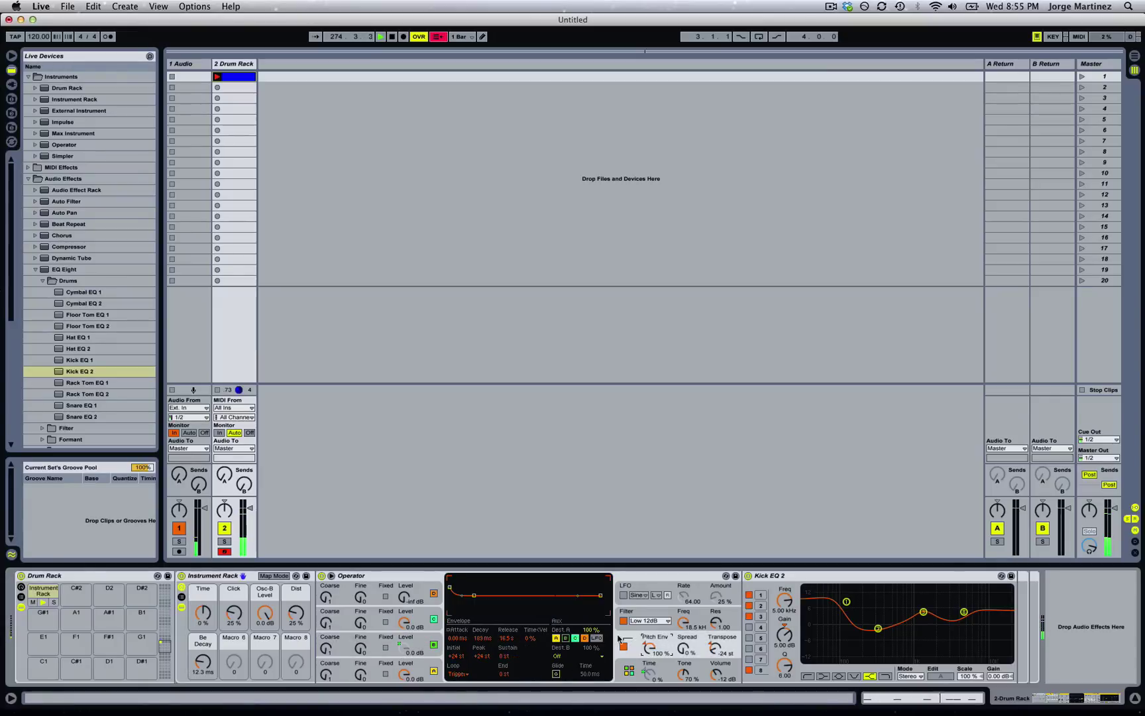
left_click(566, 638)
Step: Adjust the macros to Time 5%, Click 23%, Osc-B Level 0.0 dB and Be Decay 22.6 ms, and select the Instrument Rack
left_click_drag(259, 619, 203, 633)
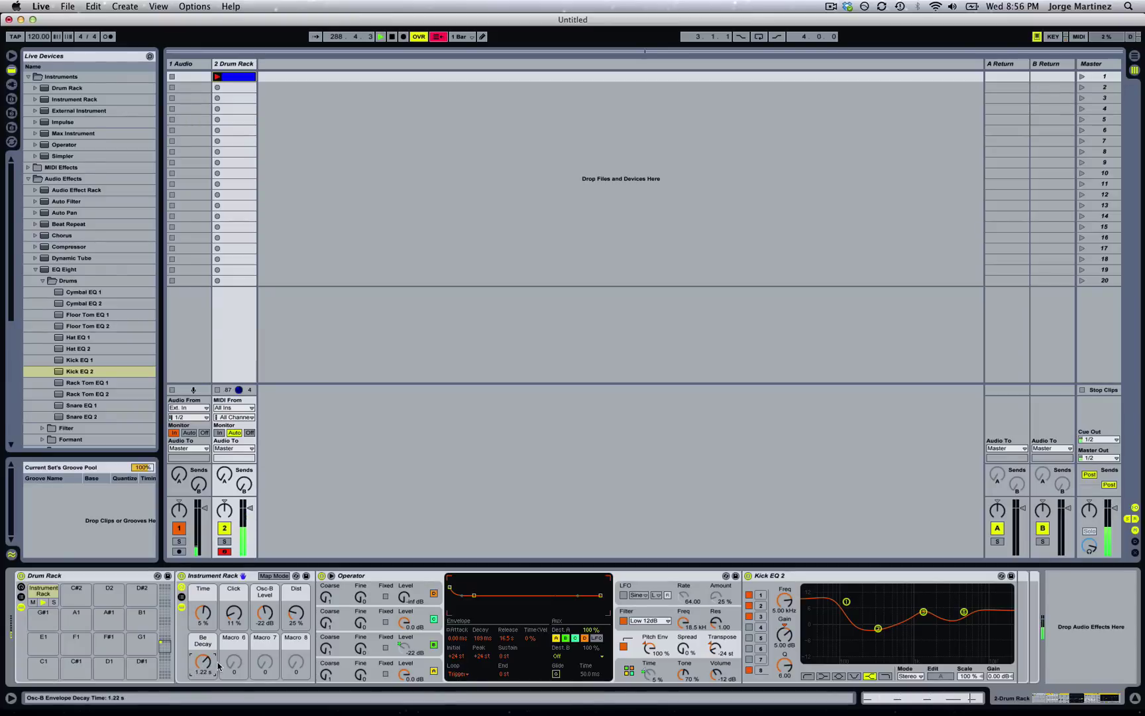
left_click(404, 643)
left_click(424, 641)
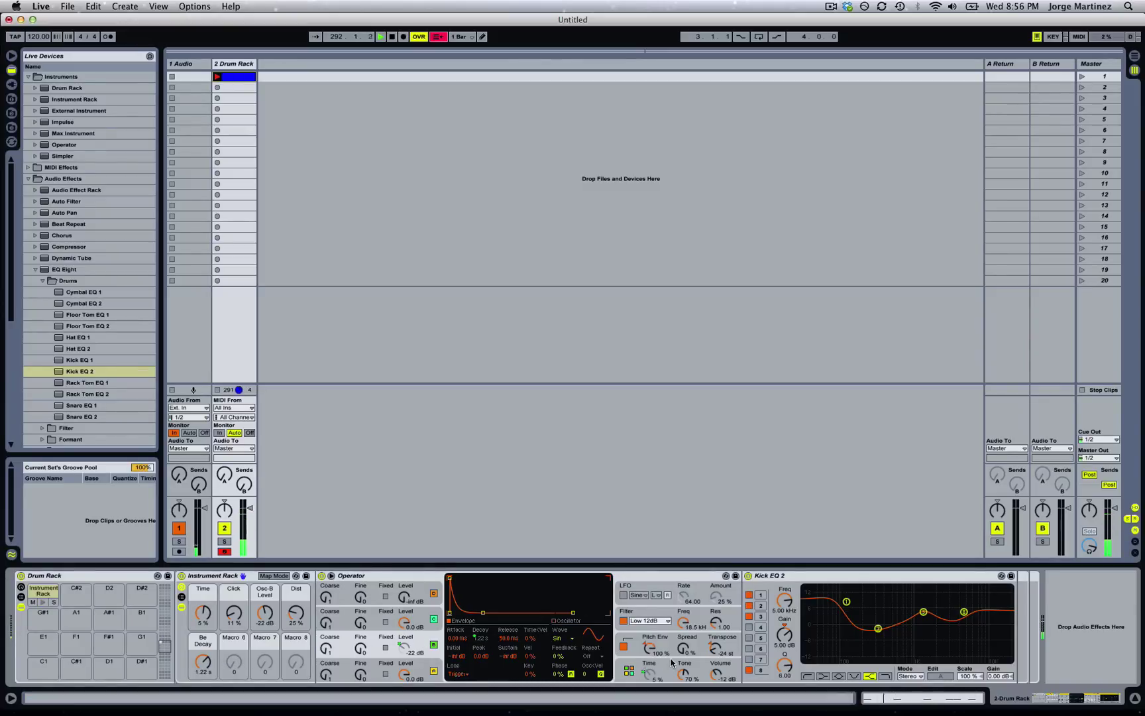
mouse_move(198, 664)
left_mouse_down()
mouse_move(199, 682)
mouse_move(203, 633)
mouse_move(202, 683)
left_mouse_up()
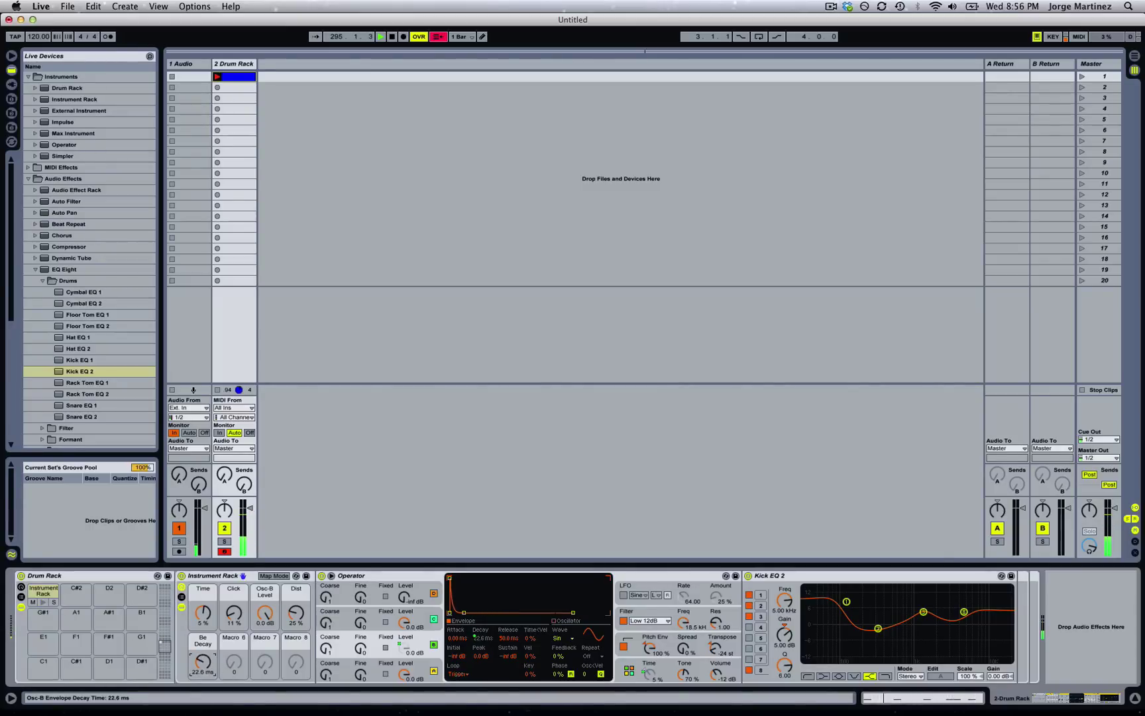
left_click_drag(233, 616, 248, 581)
left_click(240, 580)
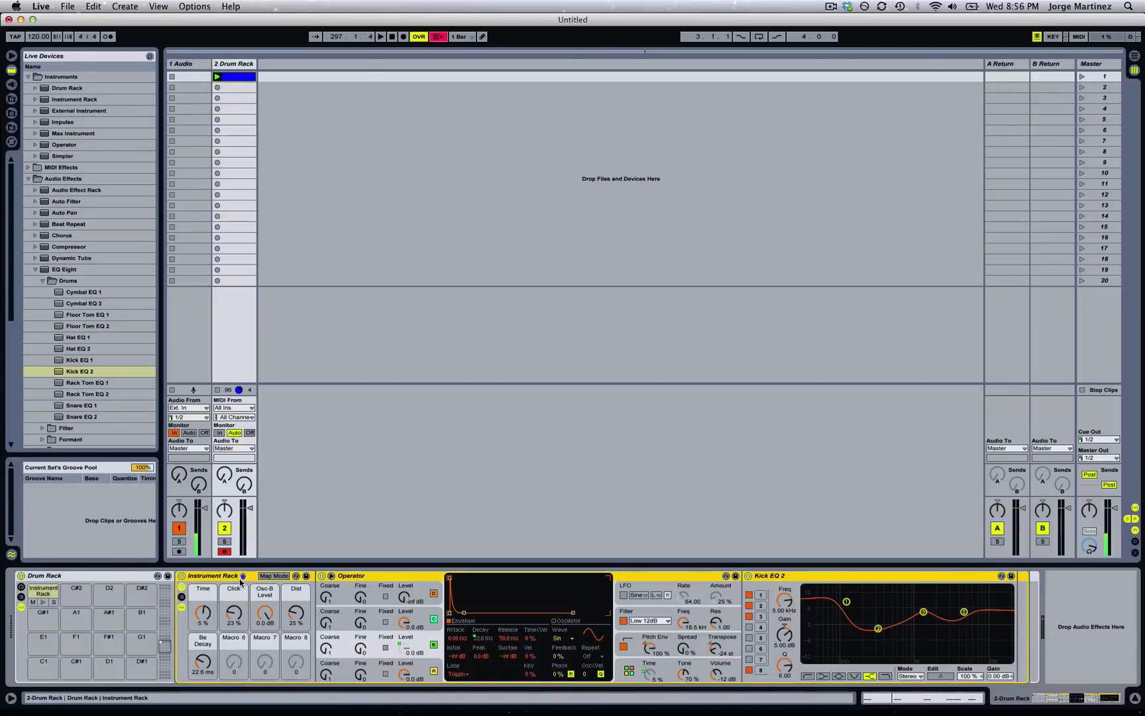